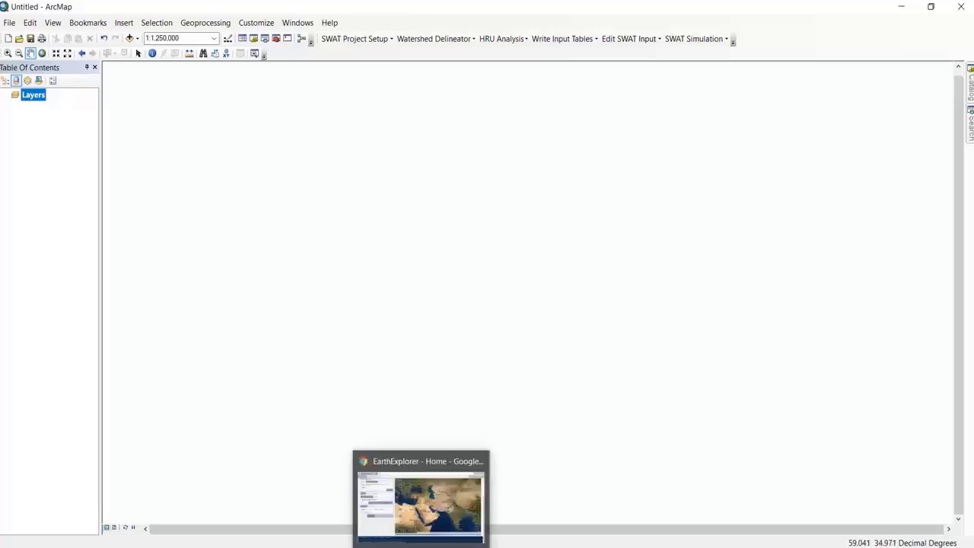
- Pan and zoom the EarthExplorer map onto the Neyshabur–Mashhad area of north-eastern Iran
click(421, 544)
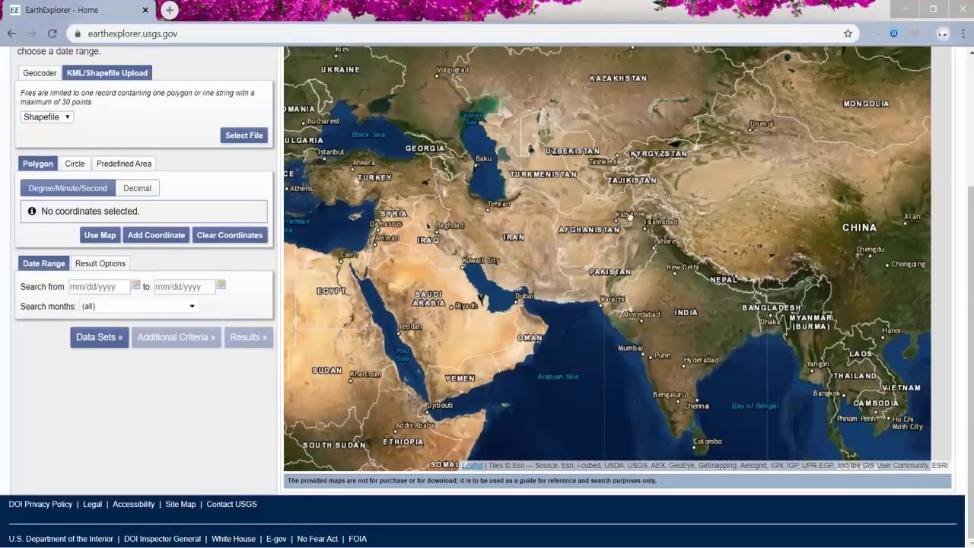
drag(451, 245, 476, 220)
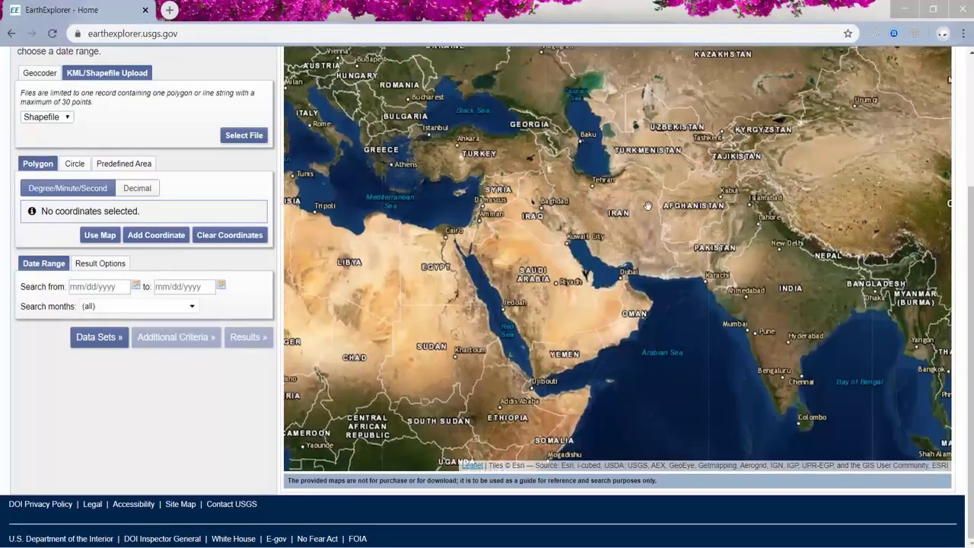
scroll(587, 237, up, 2)
scroll(587, 237, up, 1)
scroll(588, 237, up, 2)
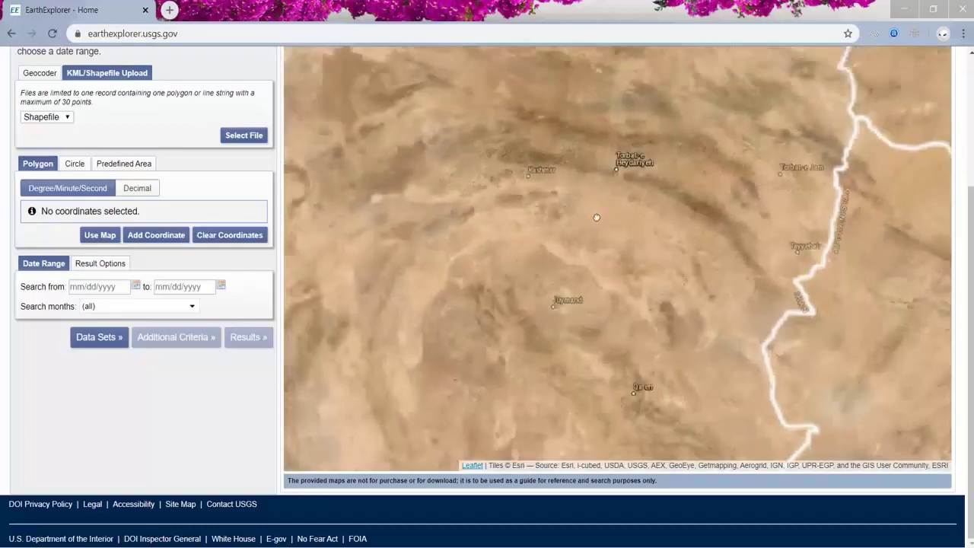
scroll(523, 220, up, 1)
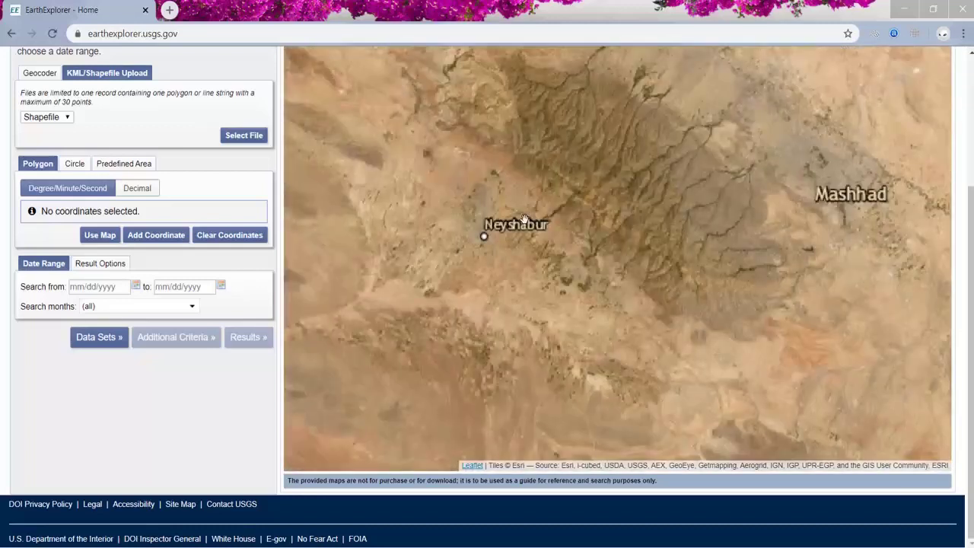
scroll(78, 203, up, 3)
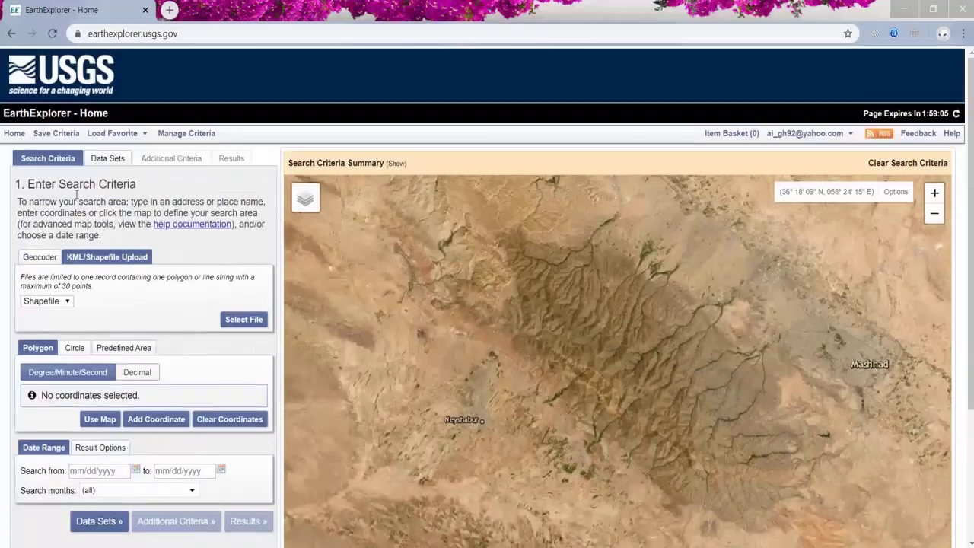
scroll(158, 293, down, 1)
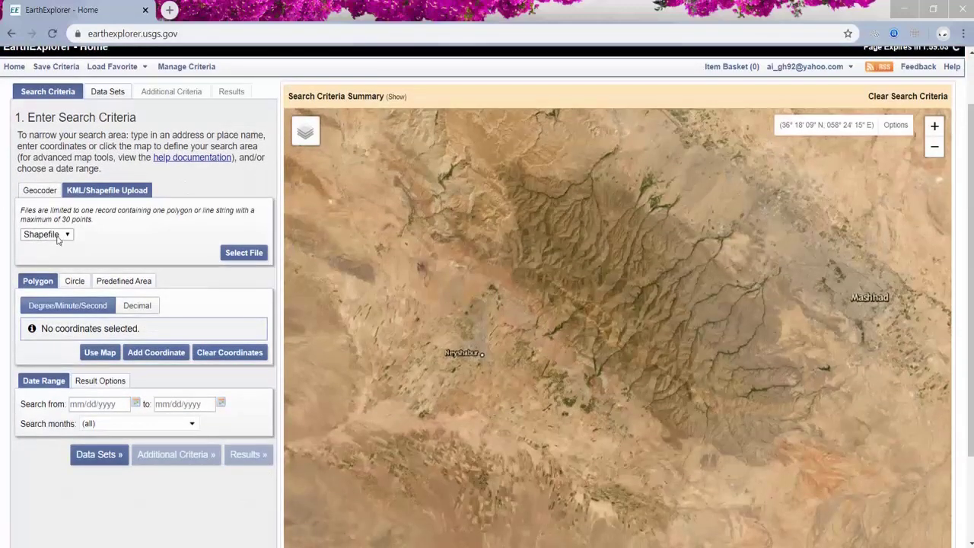
- Upload Export_Output.zip as the shapefile search polygon around Neyshabur
click(248, 253)
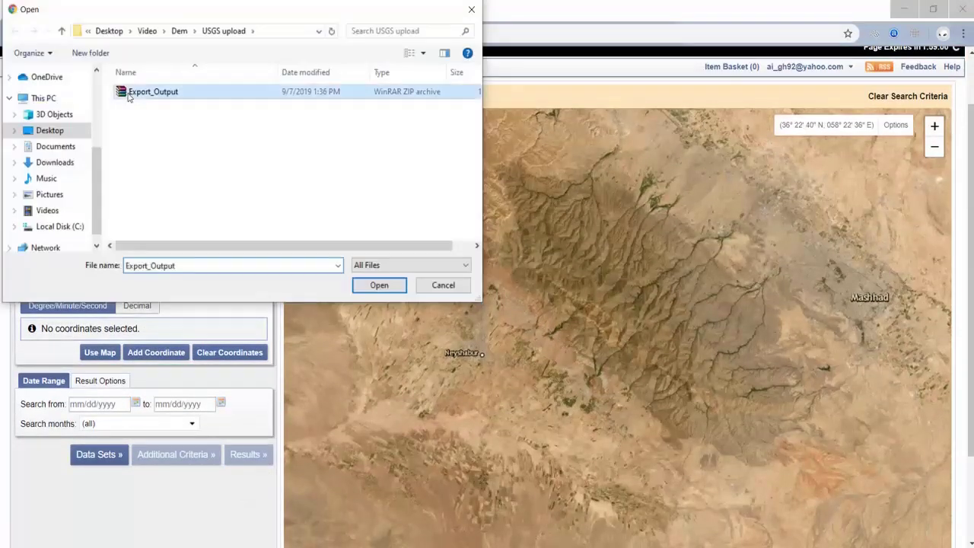
click(378, 285)
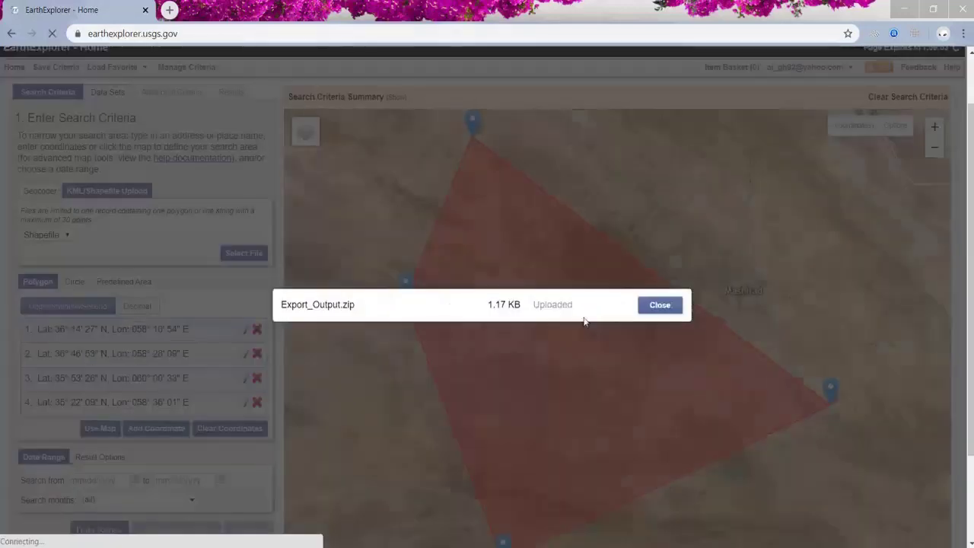
click(659, 306)
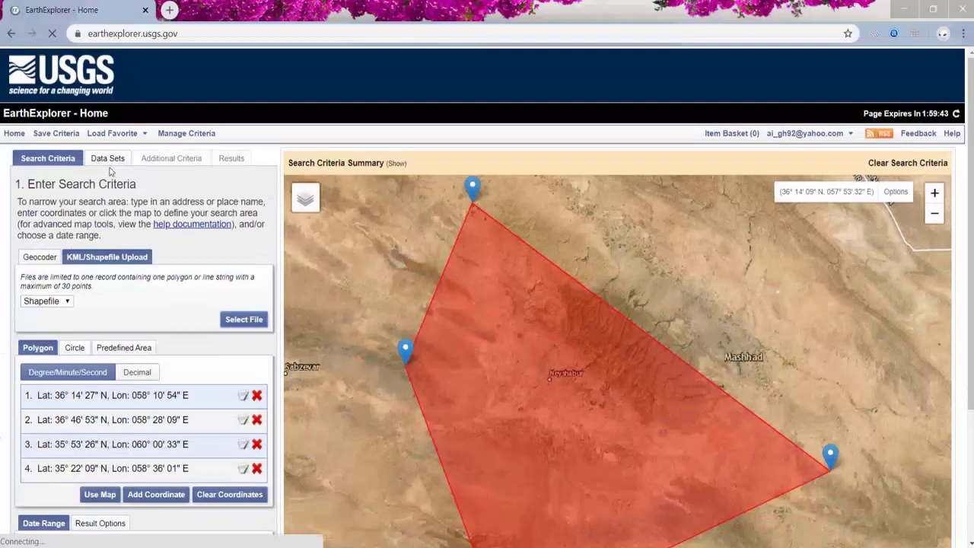
- Tick SRTM 1 Arc-Second Global under Digital Elevation > SRTM in the Data Sets list
click(107, 160)
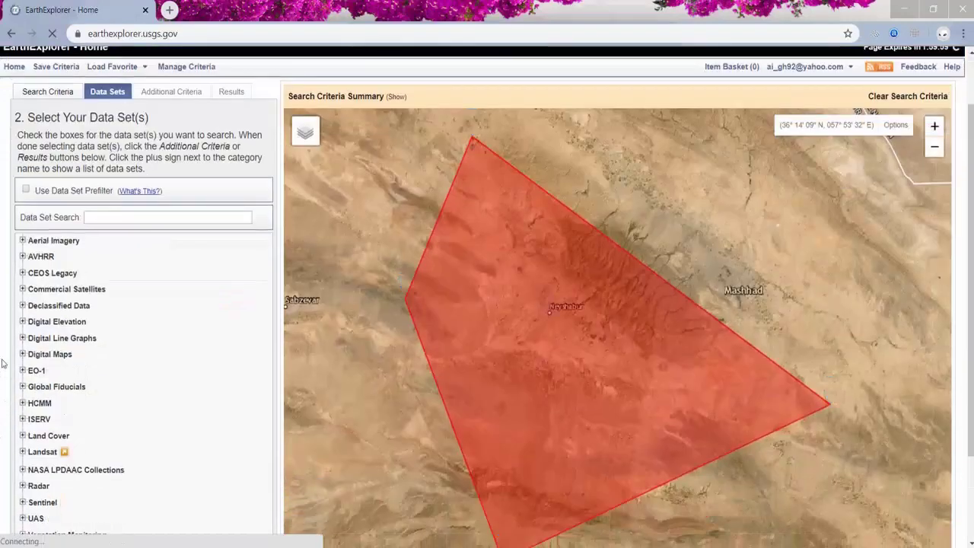
click(22, 321)
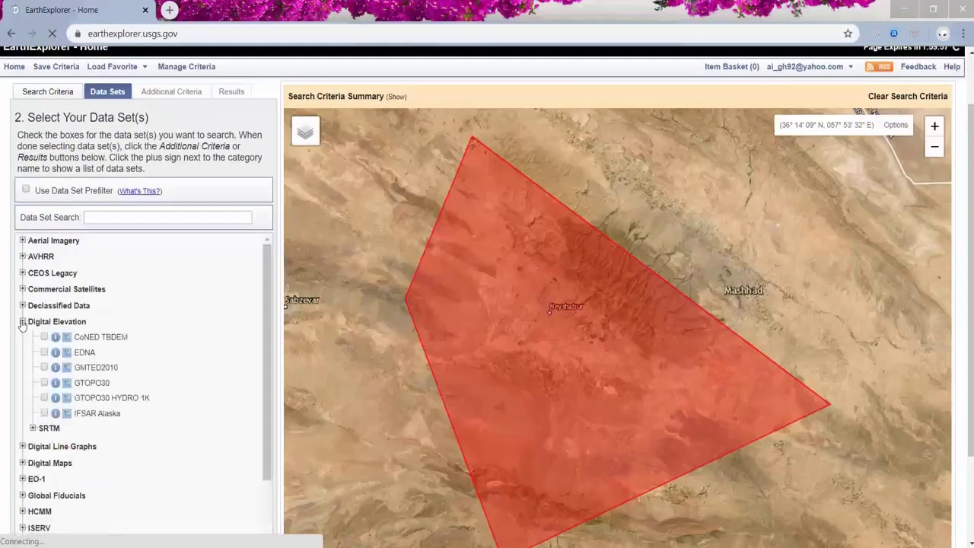
click(33, 428)
scroll(2, 455, down, 1)
scroll(2, 454, down, 1)
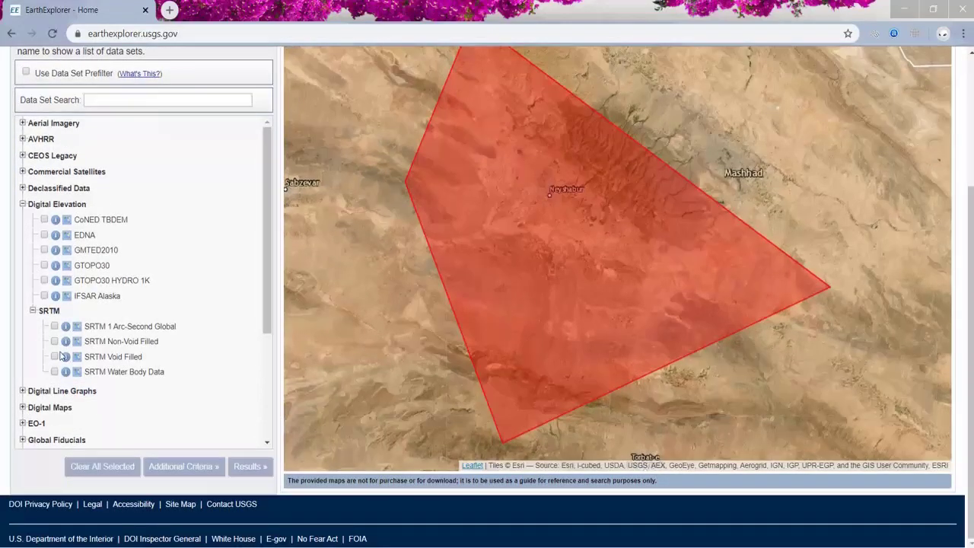
click(54, 326)
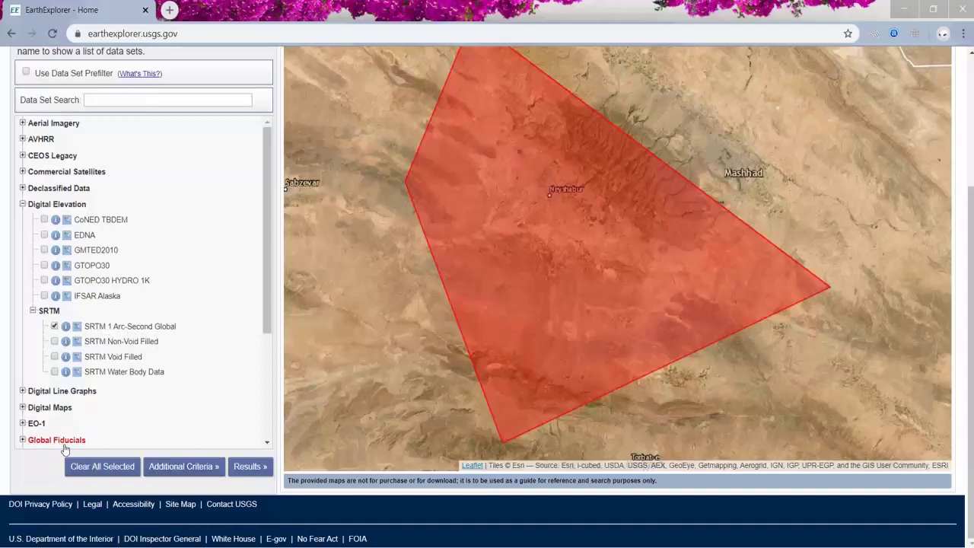
scroll(64, 445, up, 3)
scroll(63, 445, down, 3)
scroll(2, 344, down, 3)
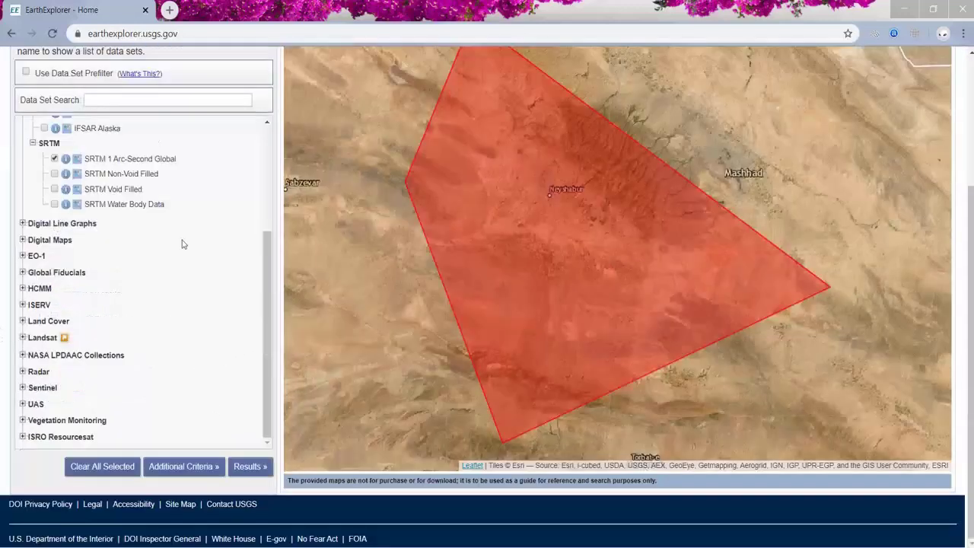
- Run the search and overlay footprints of the five SRTM result tiles on the map
click(249, 468)
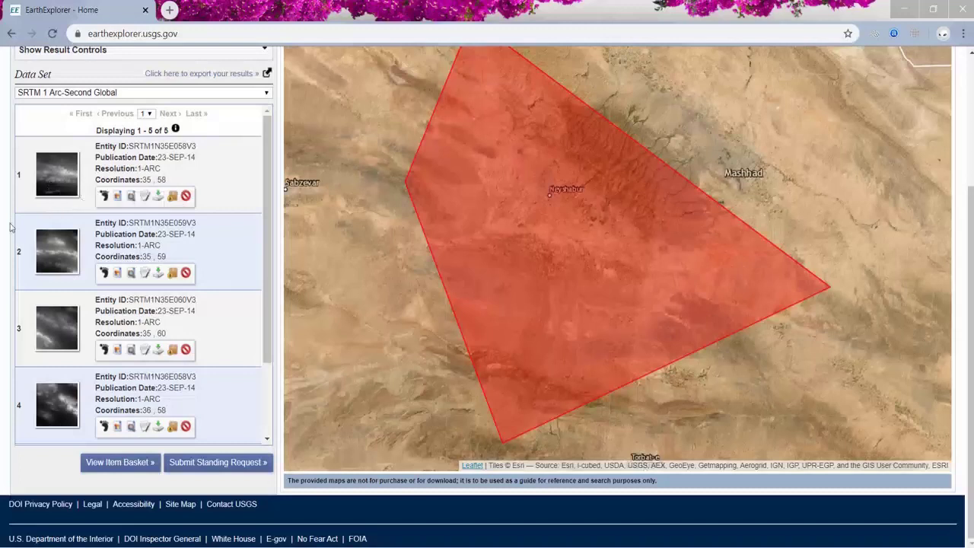
click(104, 196)
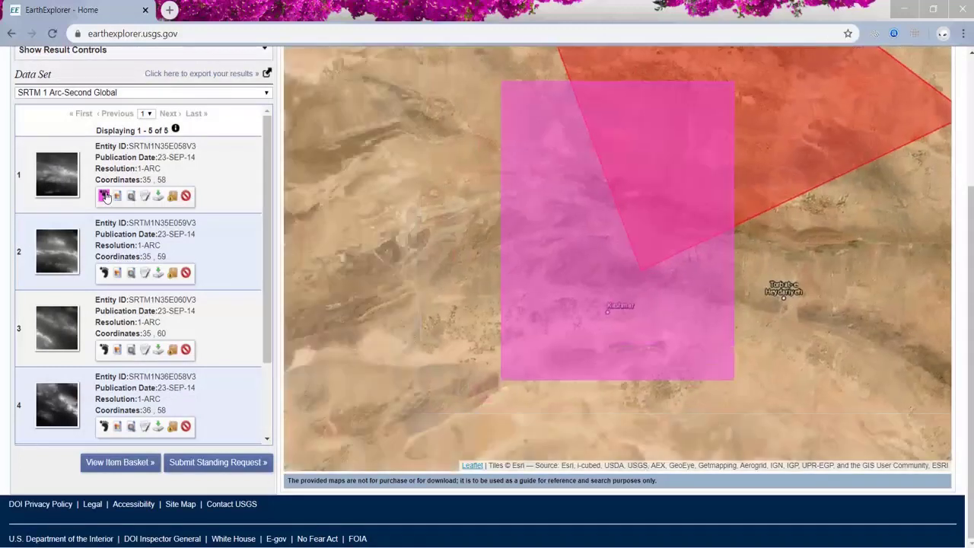
click(105, 273)
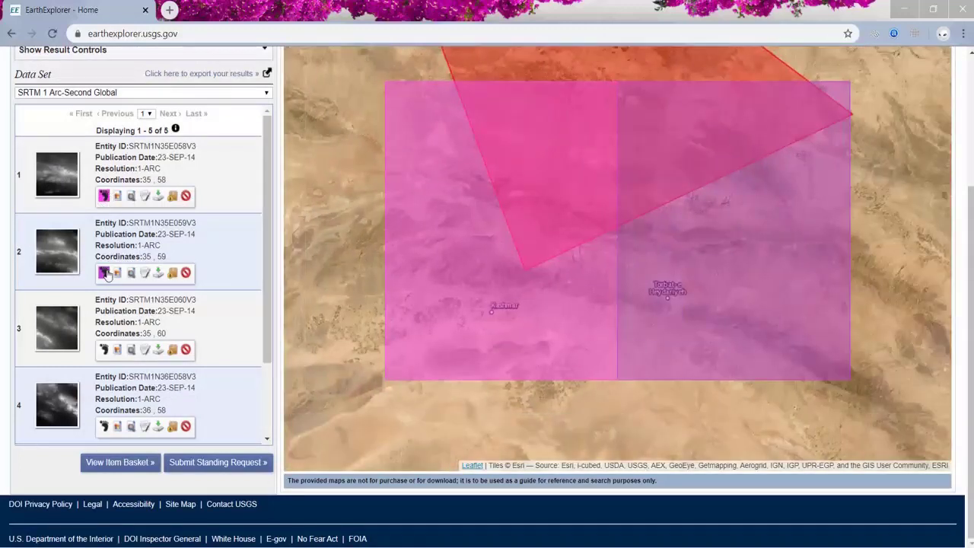
click(105, 349)
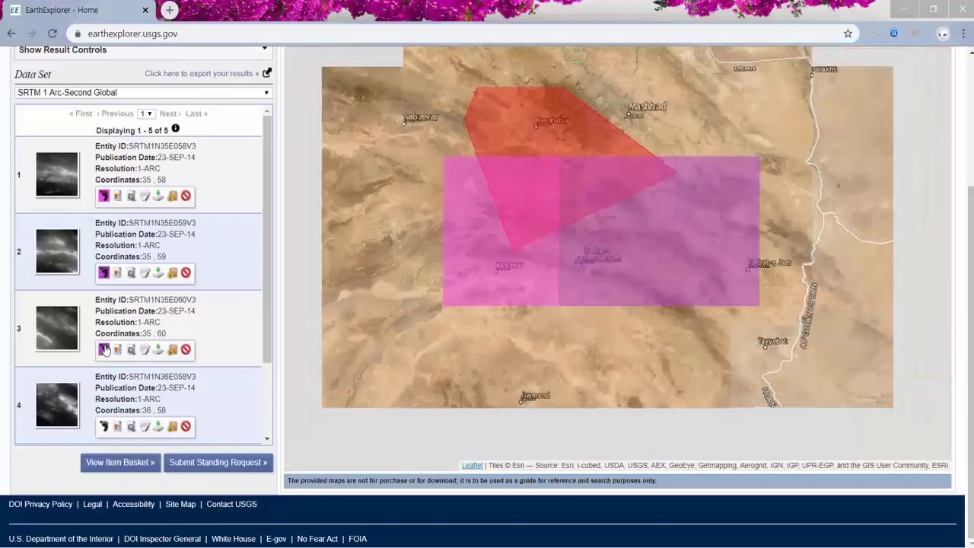
click(106, 429)
scroll(105, 411, down, 2)
click(103, 405)
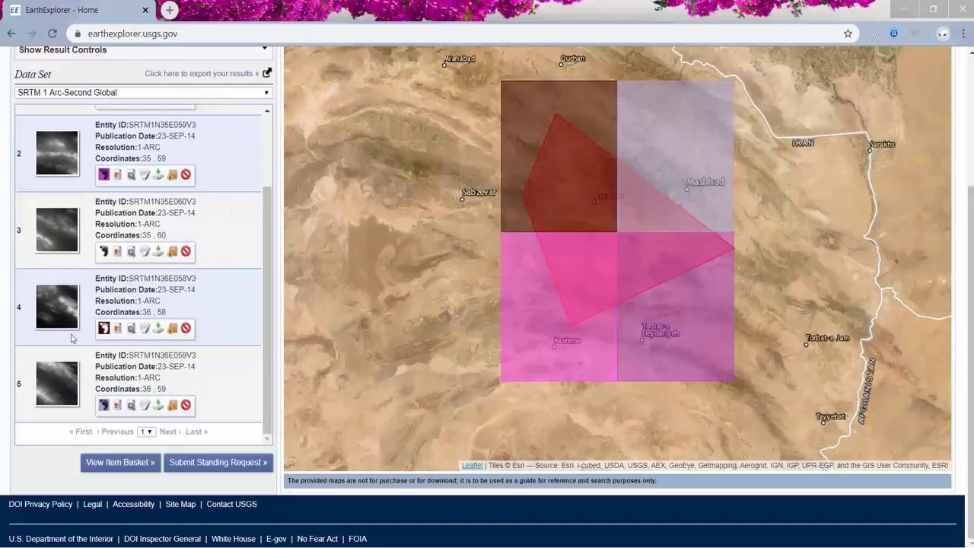
- Review the SRTM result list, then minimize the browser to return to ArcMap
scroll(80, 429, up, 2)
scroll(330, 133, up, 3)
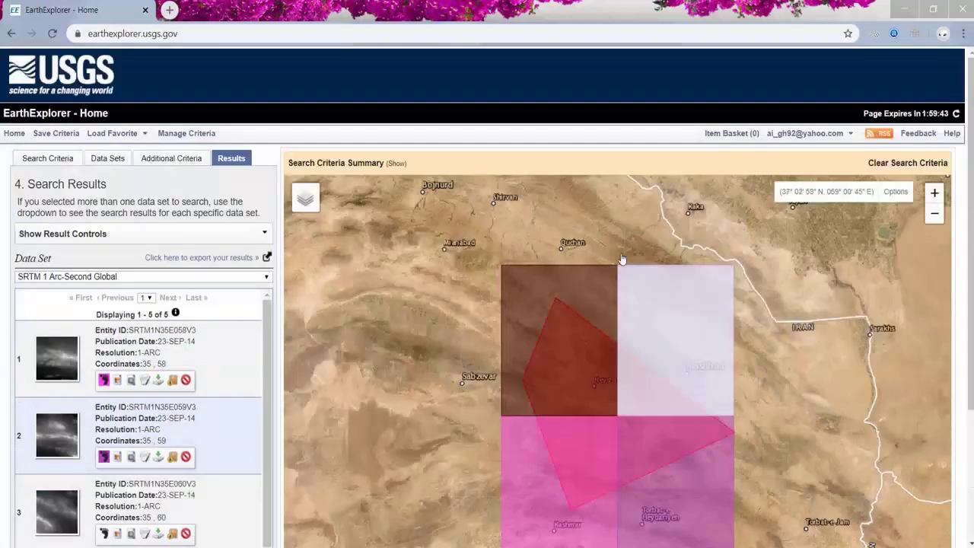
scroll(515, 218, down, 2)
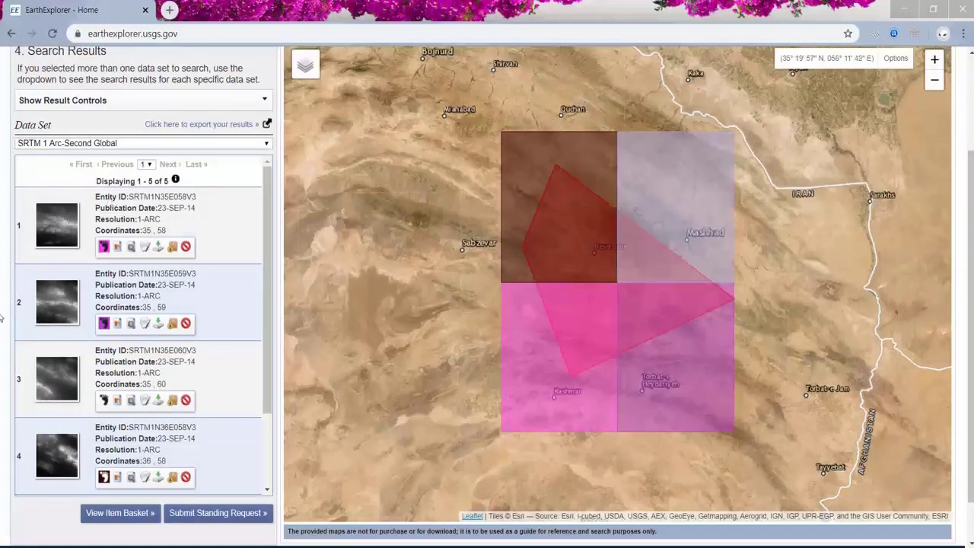
scroll(2, 318, down, 1)
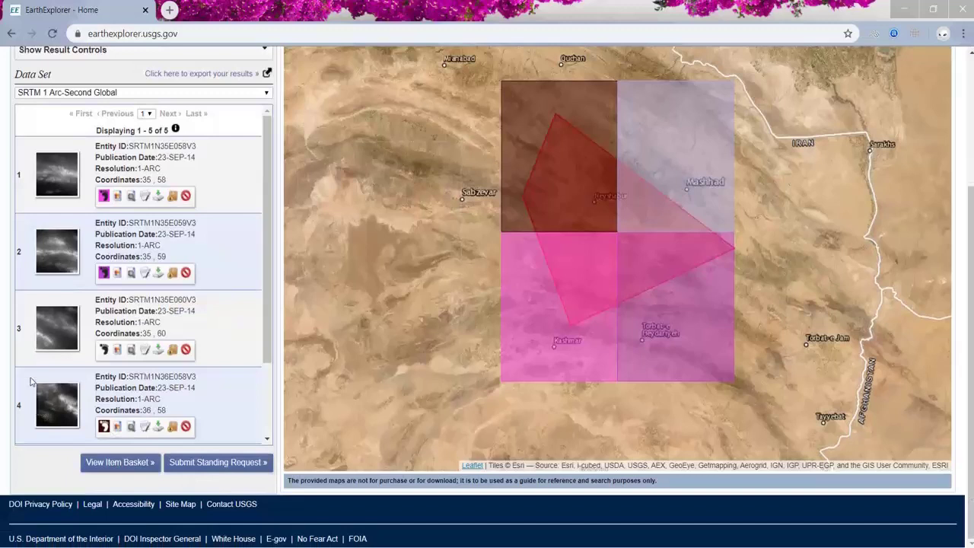
scroll(9, 251, up, 1)
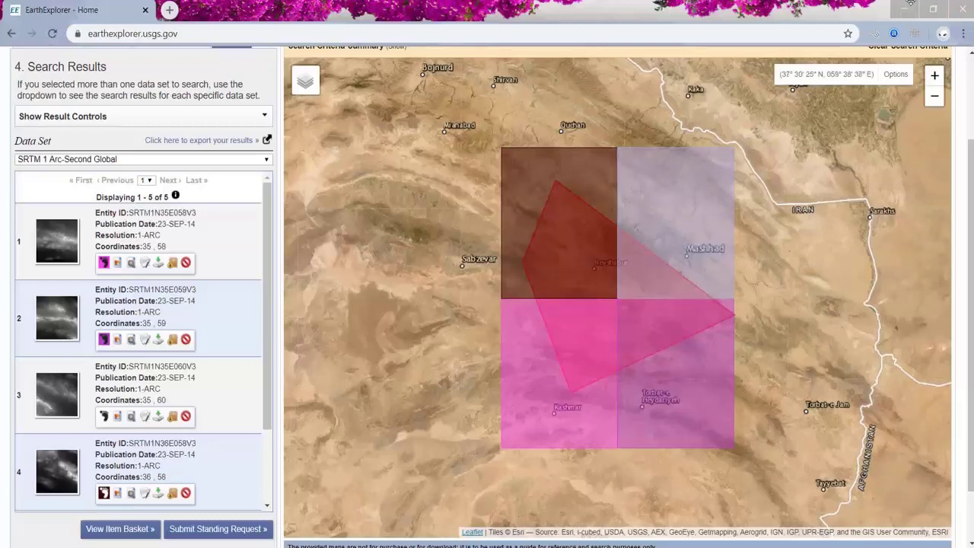
click(903, 12)
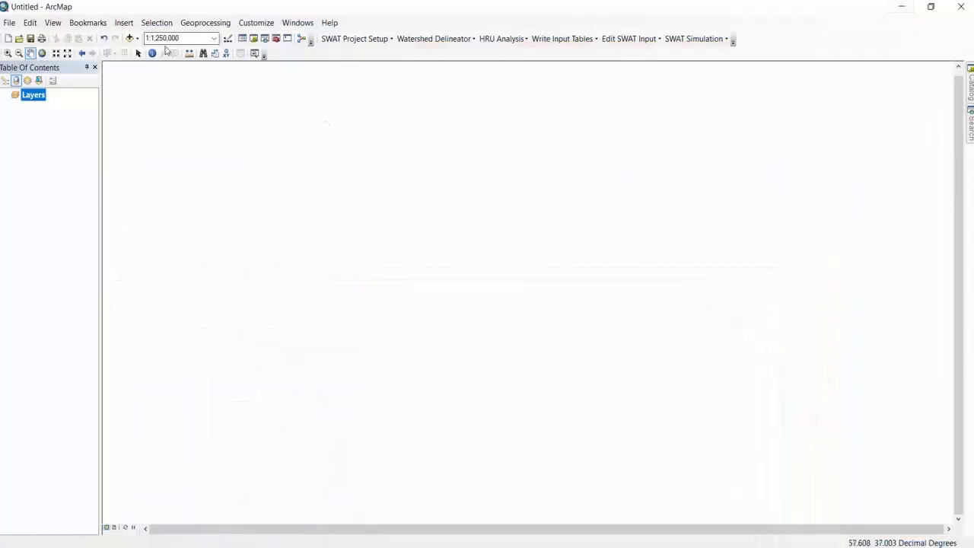
- Add the four DEM tiles from the four_dems folder to the map and frame them
click(130, 38)
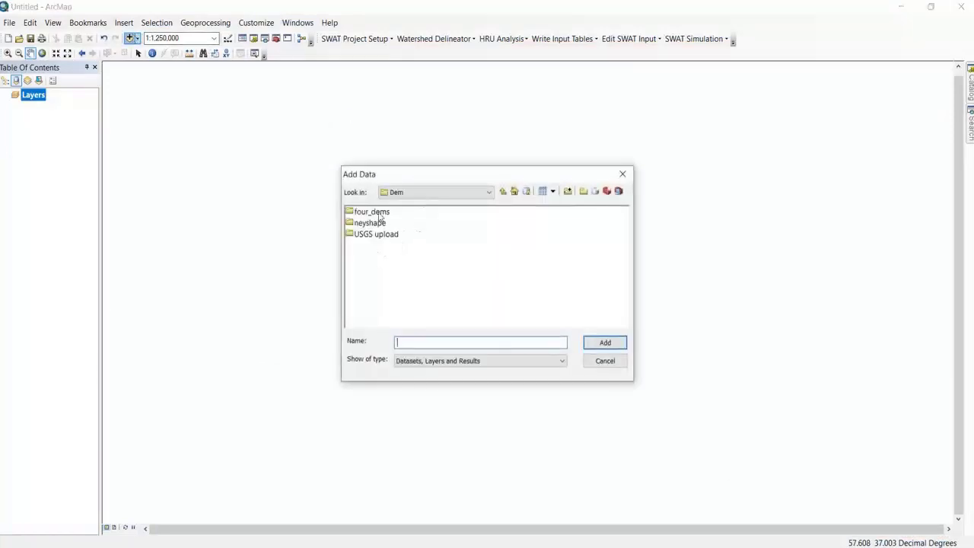
double_click(378, 212)
drag(385, 283, 373, 204)
click(605, 342)
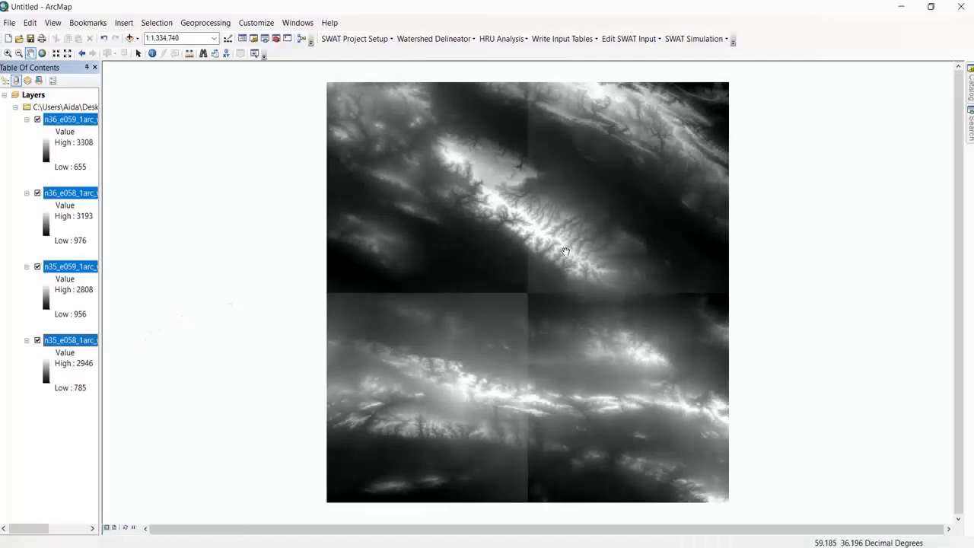
drag(566, 252, 472, 246)
scroll(476, 259, down, 1)
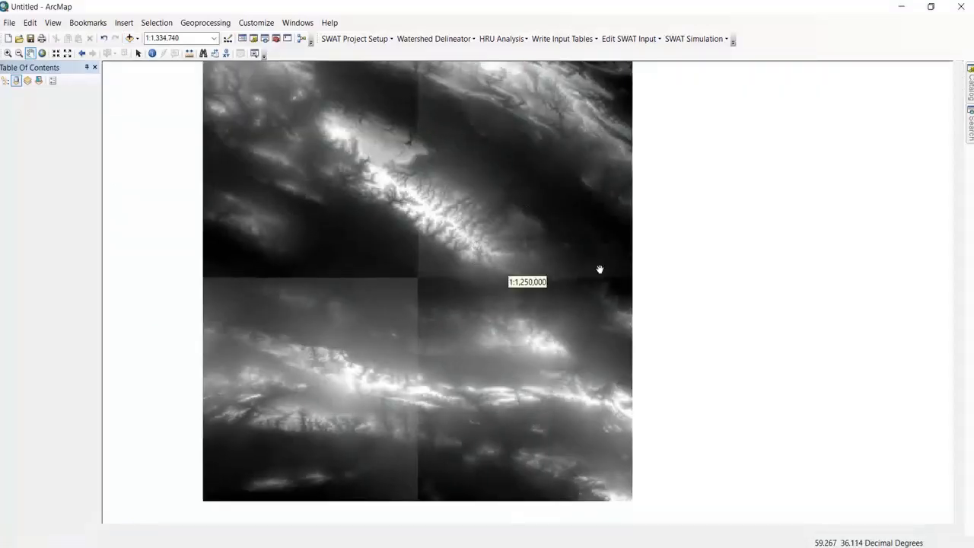
scroll(599, 270, up, 2)
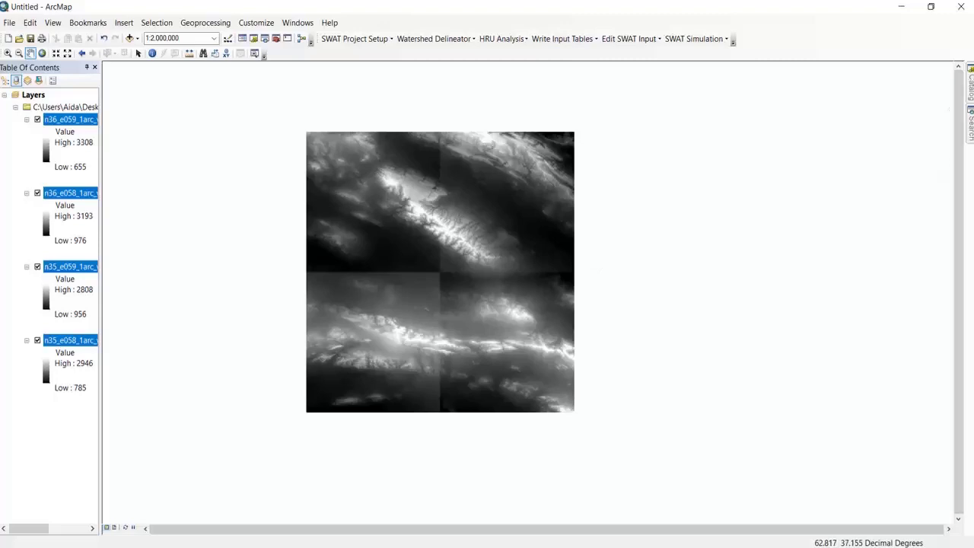
- Search for 'mosaic to new raster' and open the Mosaic To New Raster tool
click(970, 122)
text(extract)
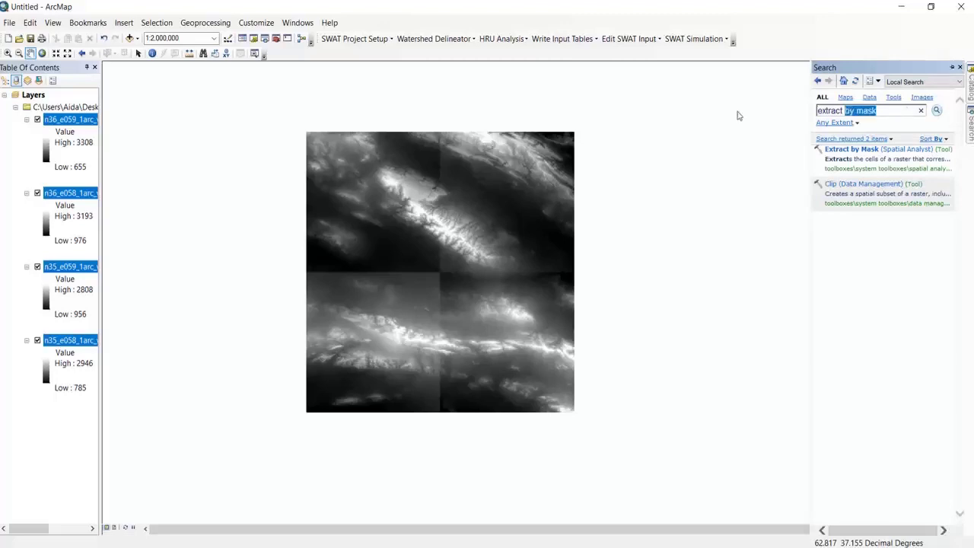
text(اختشر)
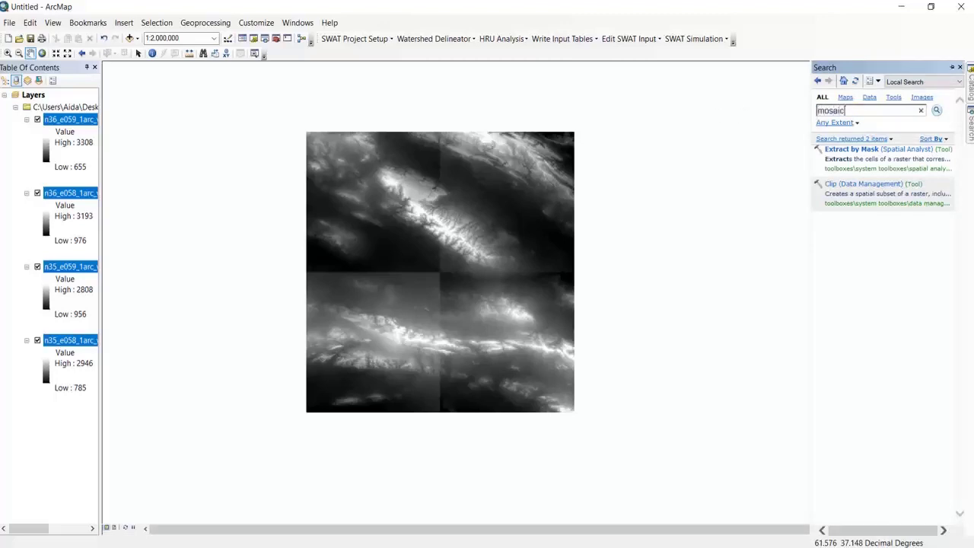
text(to new raster)
key(Return)
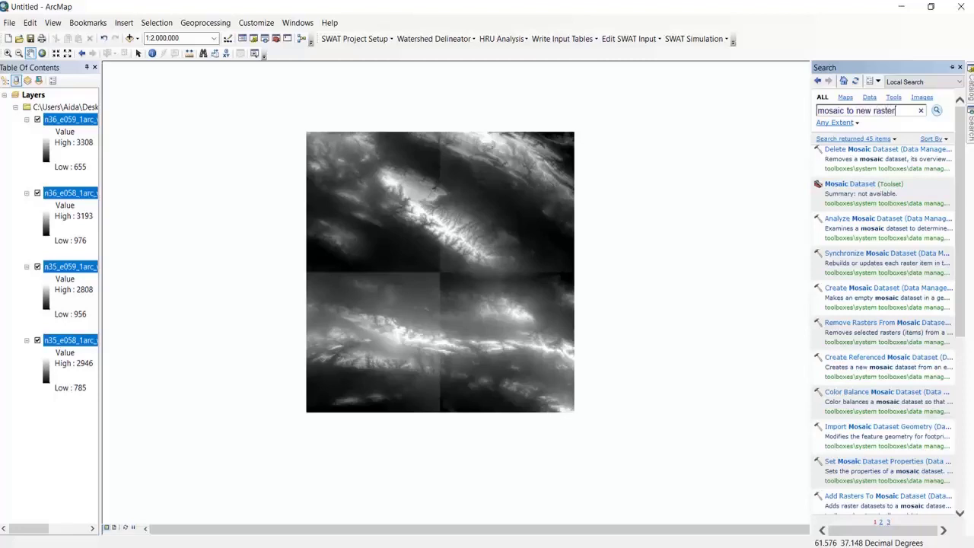
key(Return)
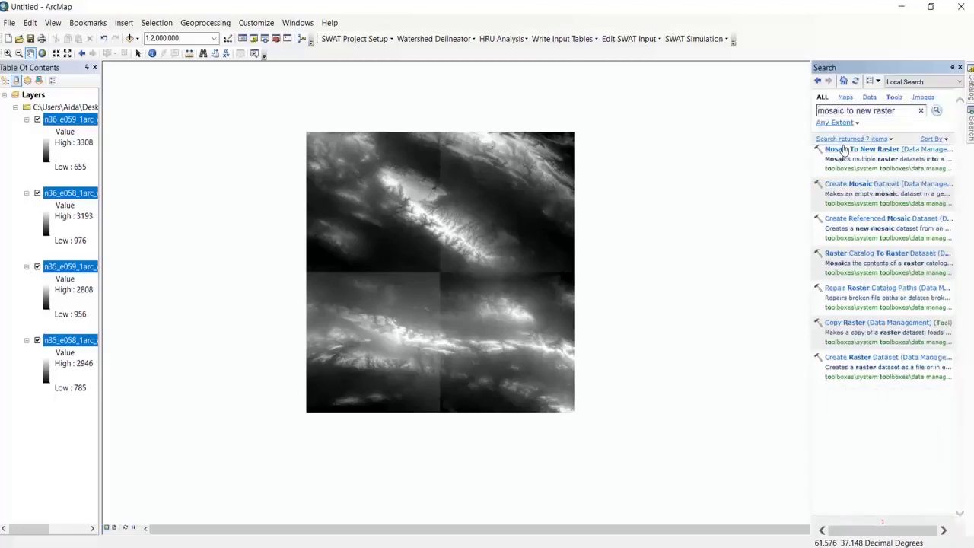
click(867, 149)
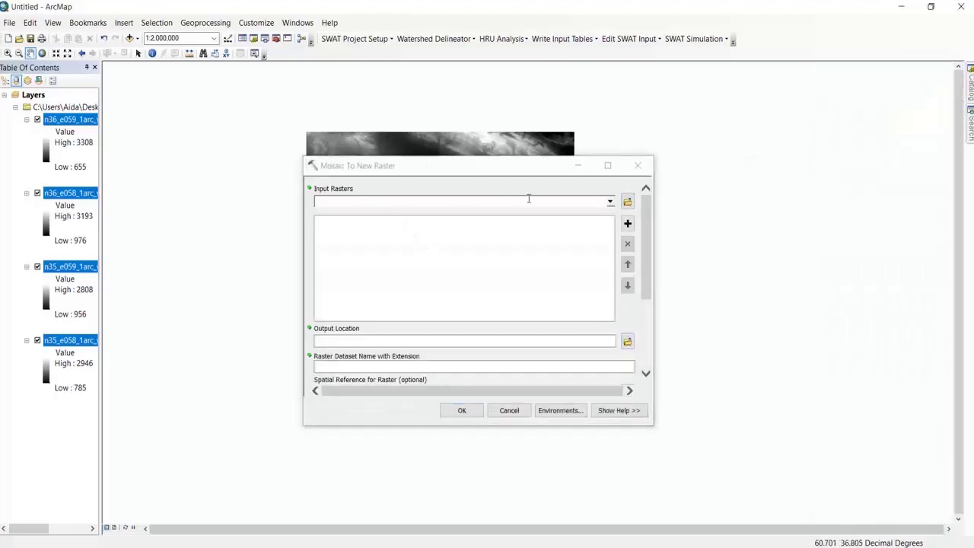
- Add n36_e059, n36_e058, n35_e059 and n35_e058 .tif tiles as input rasters
click(611, 201)
click(553, 213)
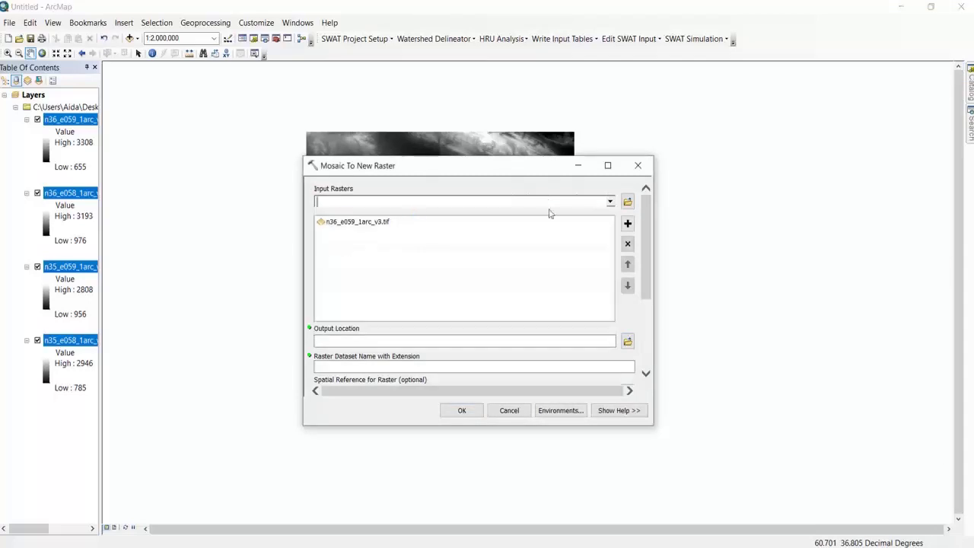
click(610, 201)
click(392, 226)
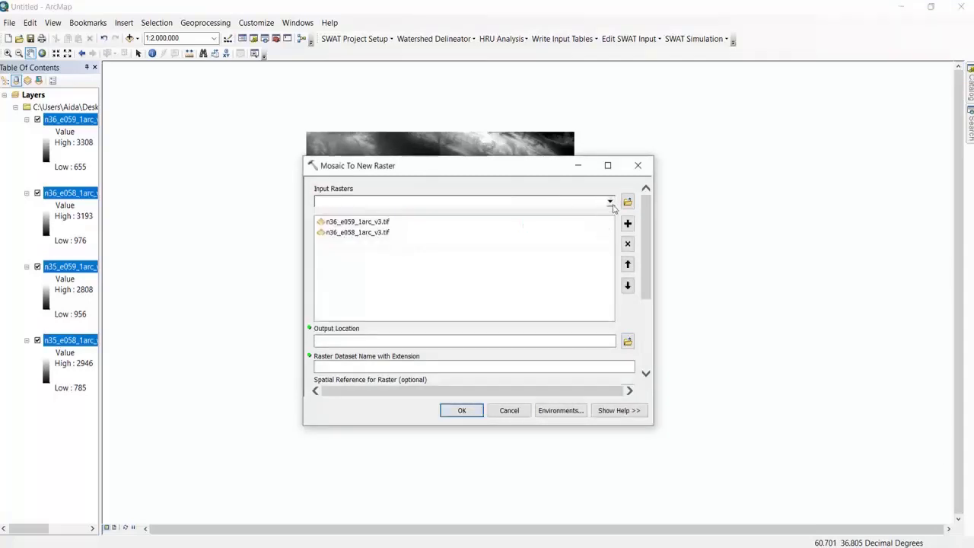
click(611, 201)
click(381, 238)
click(611, 201)
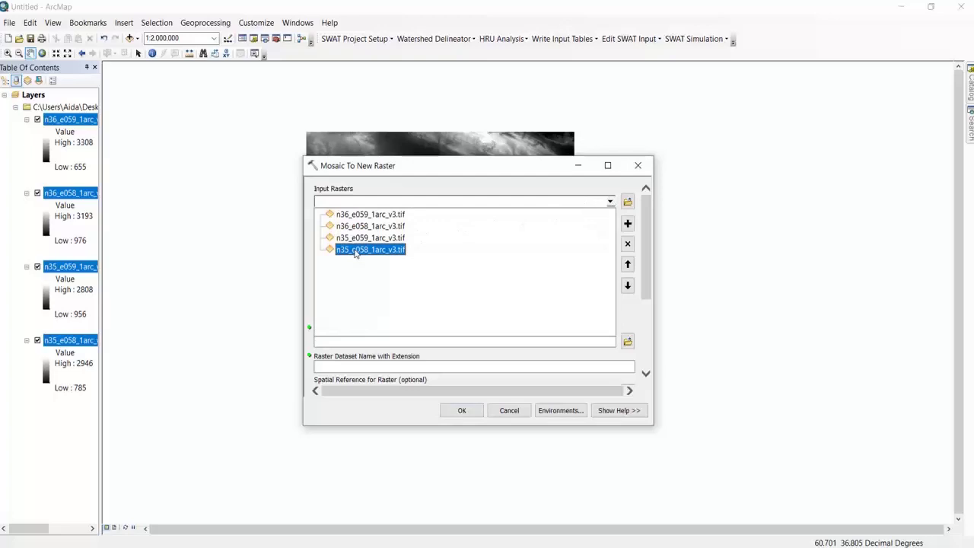
click(354, 251)
- Create a new 'mosaic' folder inside Dem and set it as the output location
click(627, 343)
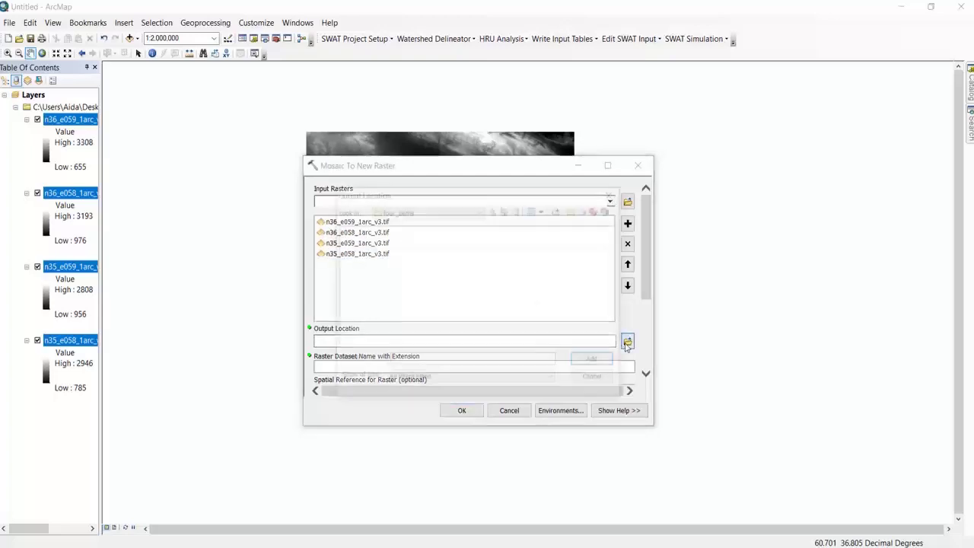
click(493, 210)
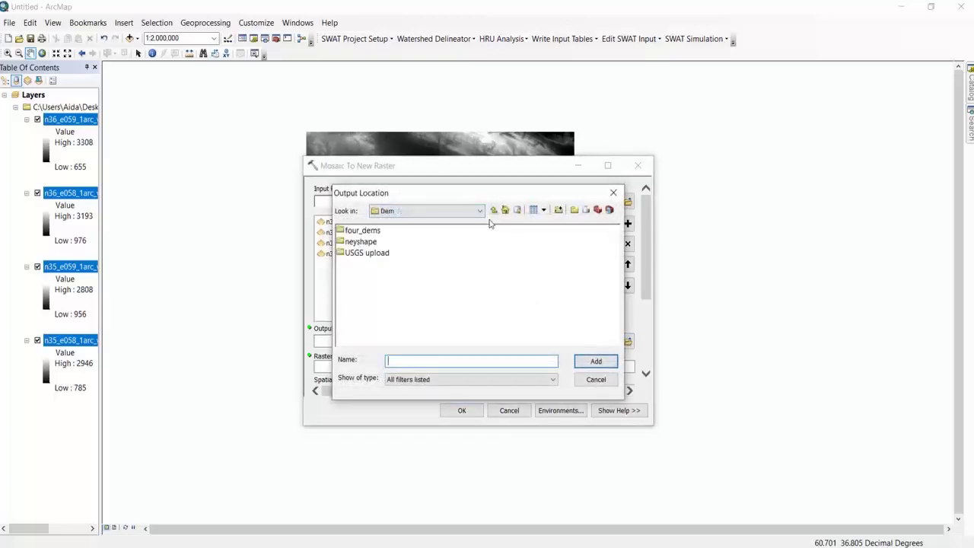
click(575, 210)
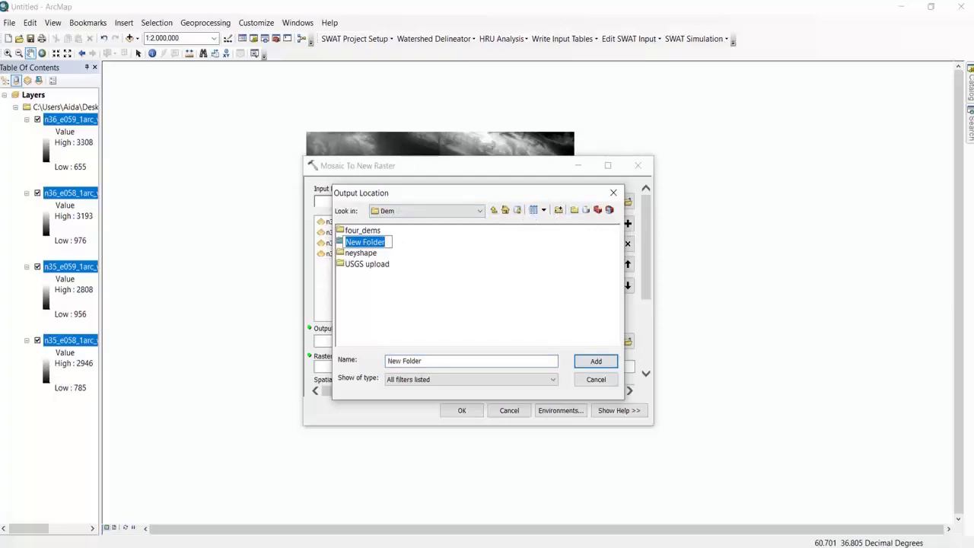
text(mo)
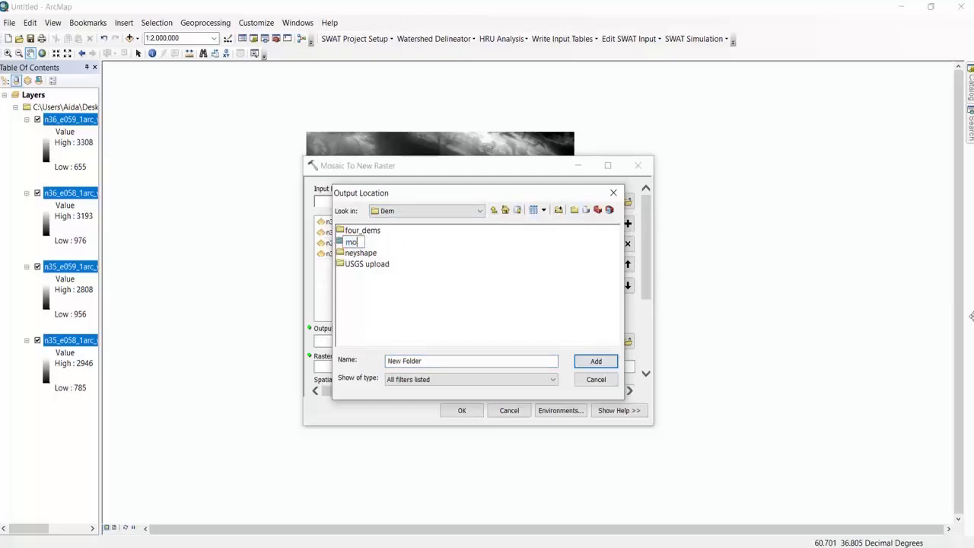
text(saic)
key(Return)
double_click(357, 241)
click(493, 212)
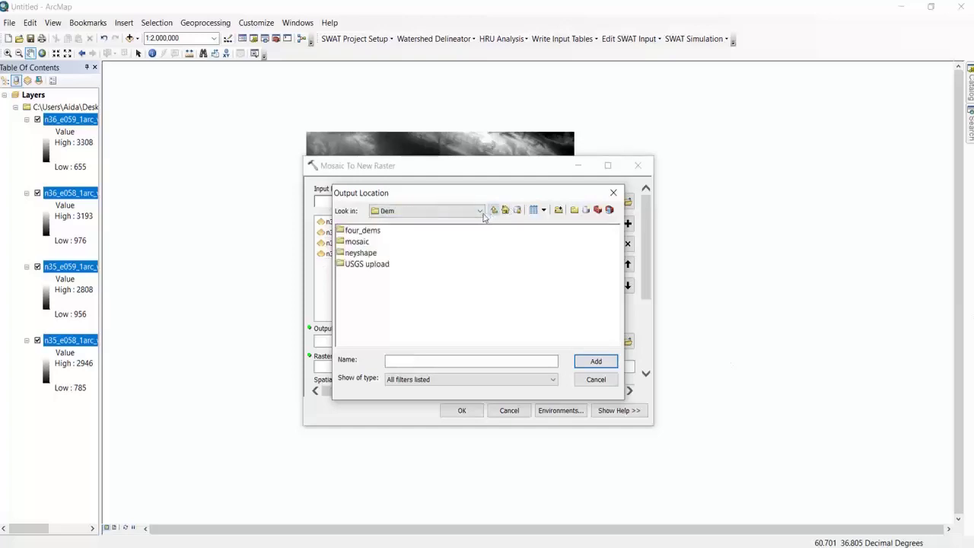
click(357, 242)
click(596, 361)
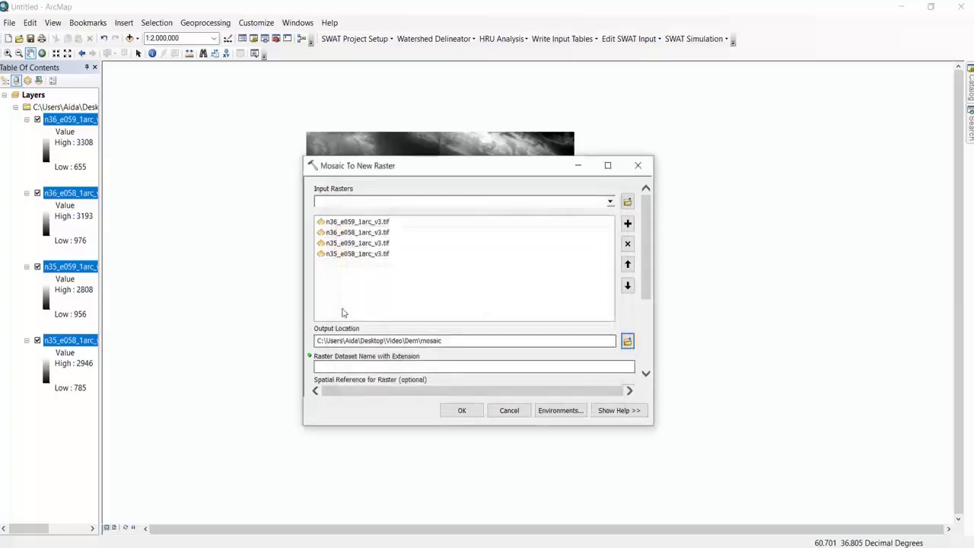
- Name the output raster 'mosaic' and set the number of bands to 1
click(519, 368)
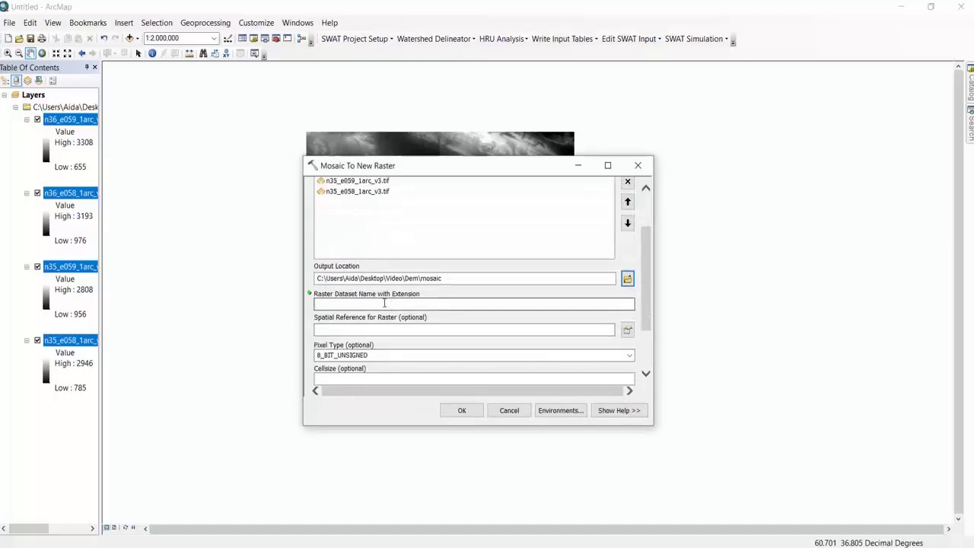
text(ma)
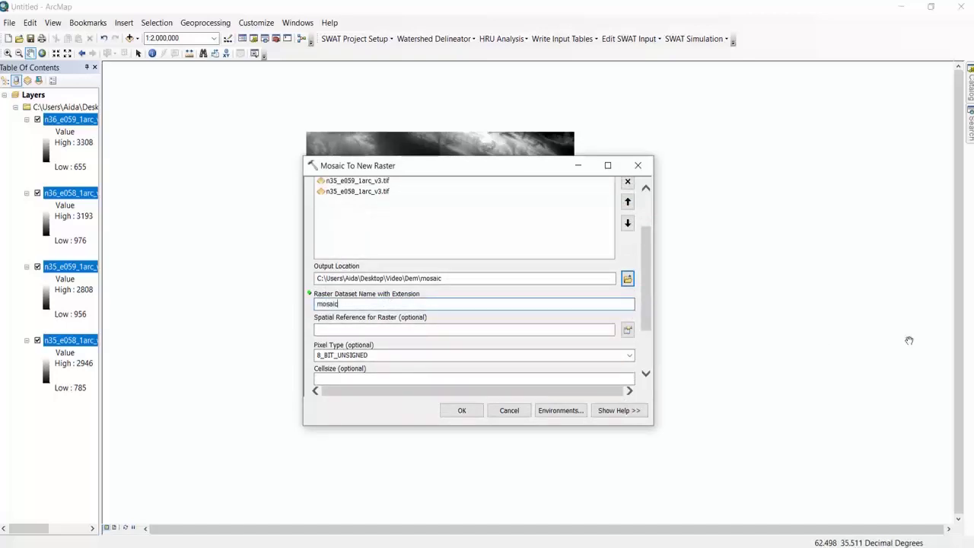
scroll(545, 332, down, 1)
scroll(545, 332, down, 2)
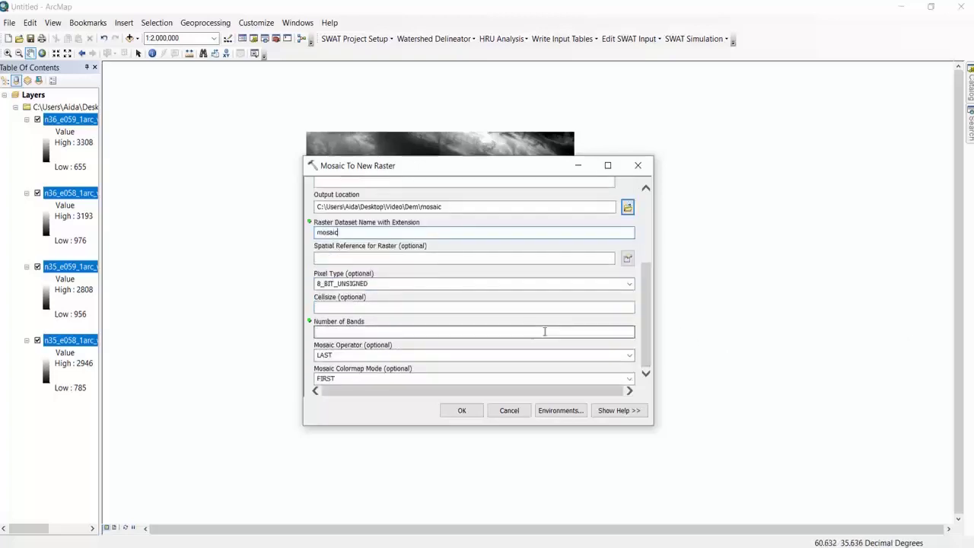
click(529, 332)
text(1)
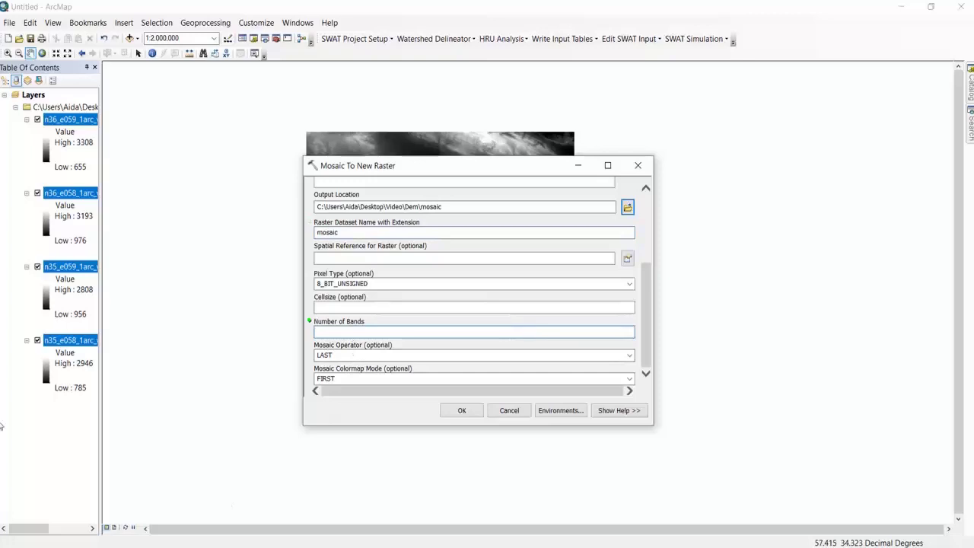
- Run the mosaic and hide the four n35/n36 tile layers in the Table of Contents
click(462, 411)
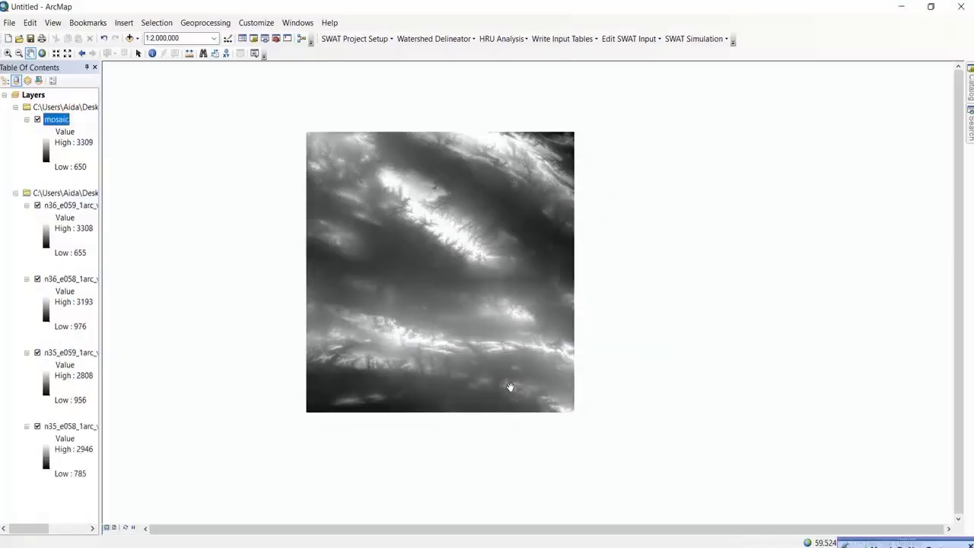
click(38, 205)
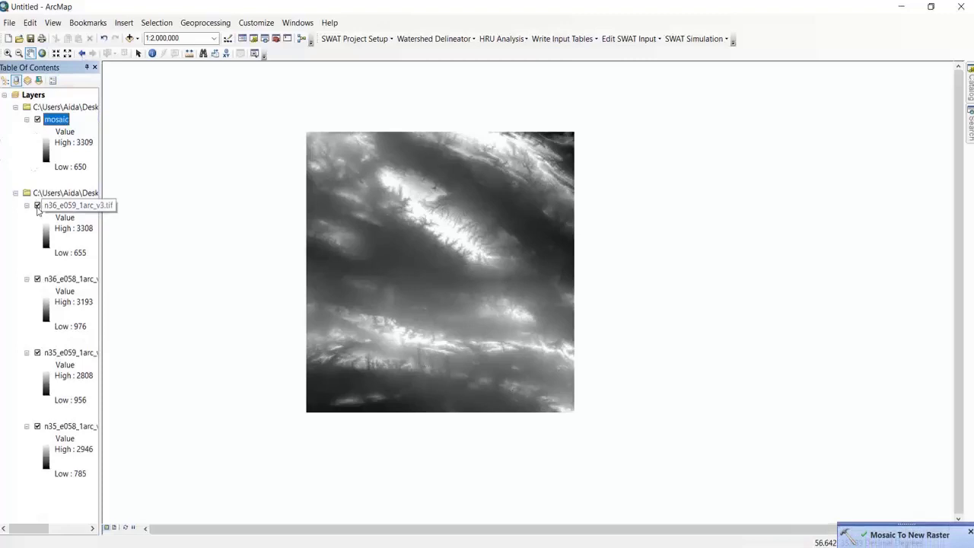
click(37, 279)
click(37, 352)
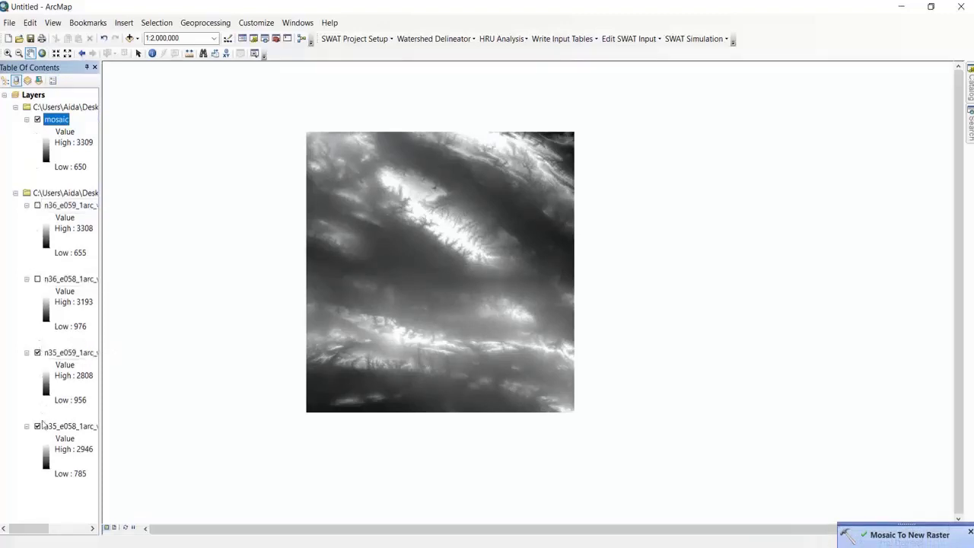
click(37, 426)
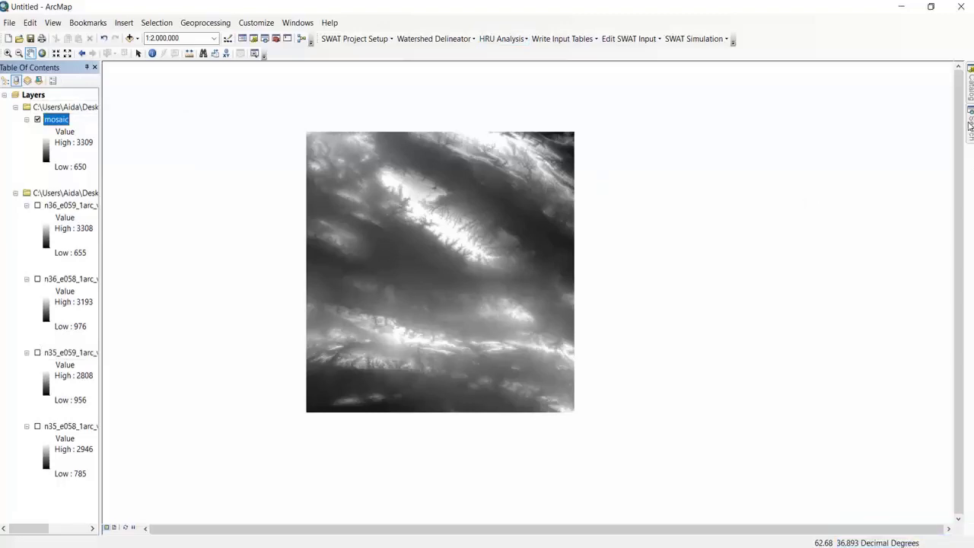
click(970, 122)
- Search for 'extract by mask' and open the Spatial Analyst Extract by Mask tool
click(909, 106)
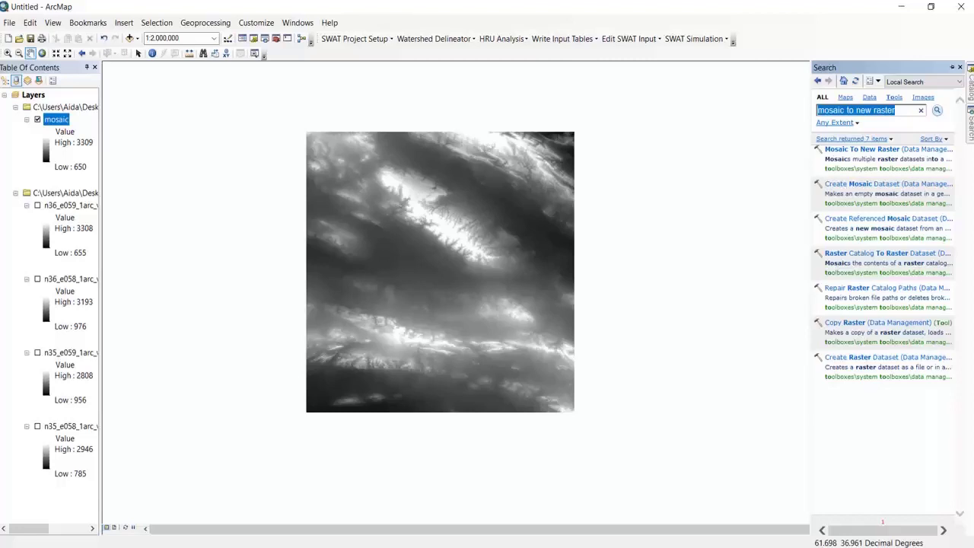
text(mask)
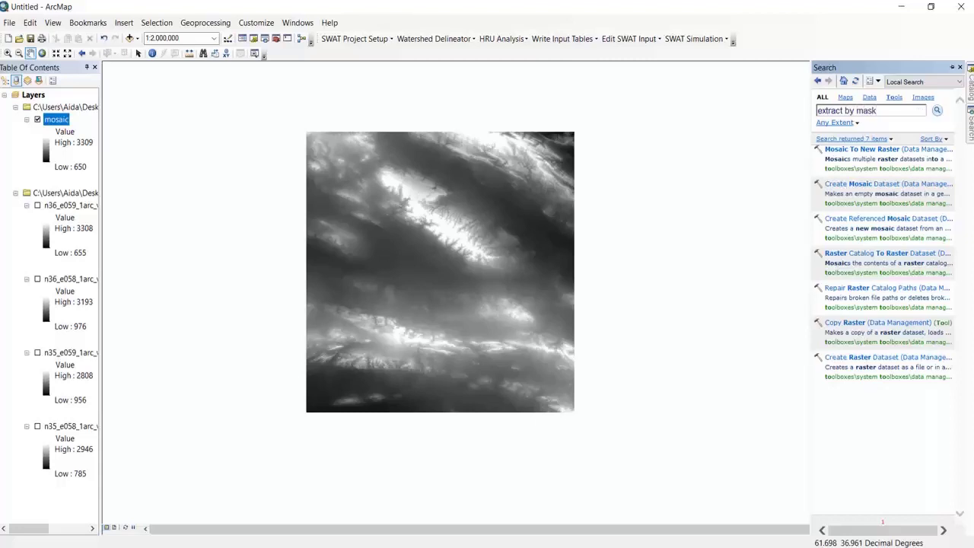
key(Return)
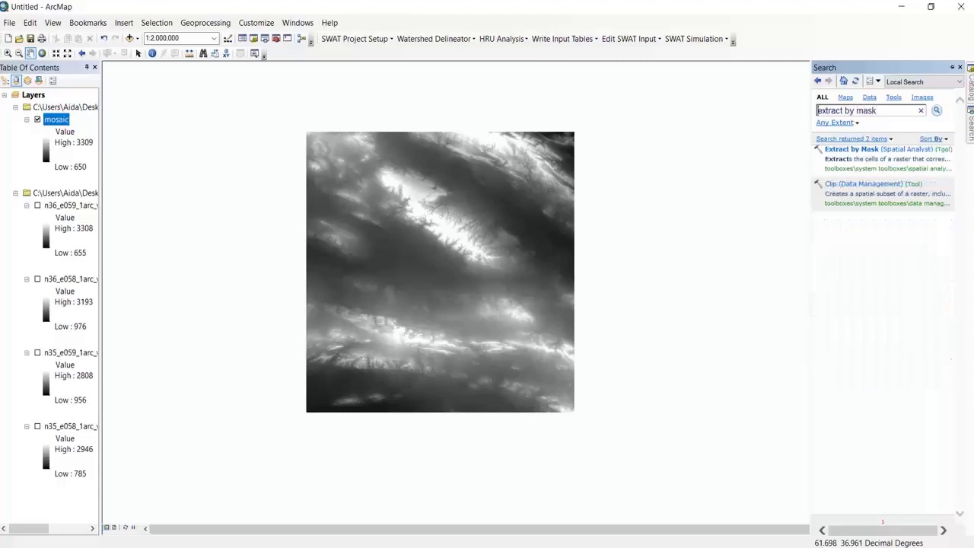
click(876, 149)
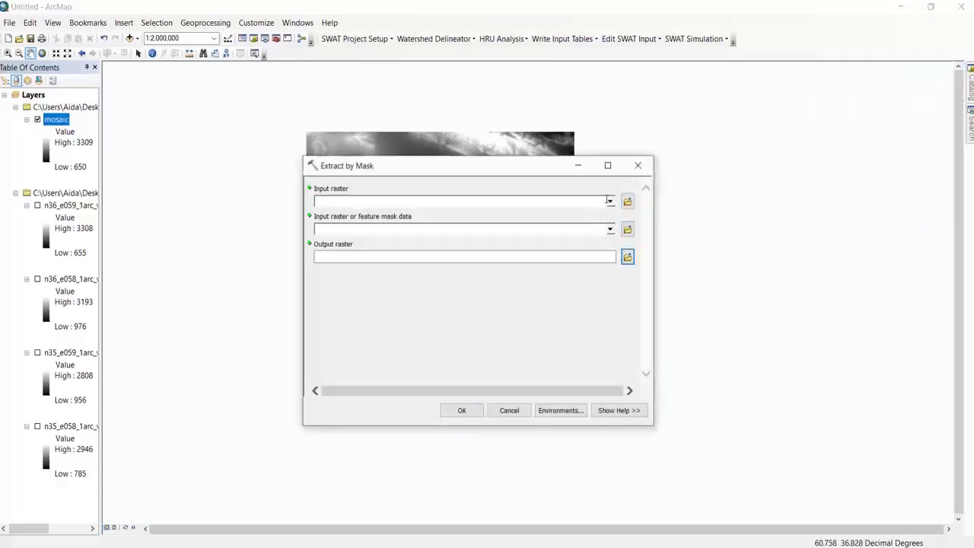
- Set Extract by Mask input raster to the mosaic and mask to neyshape\layerney.shp
click(610, 201)
click(394, 214)
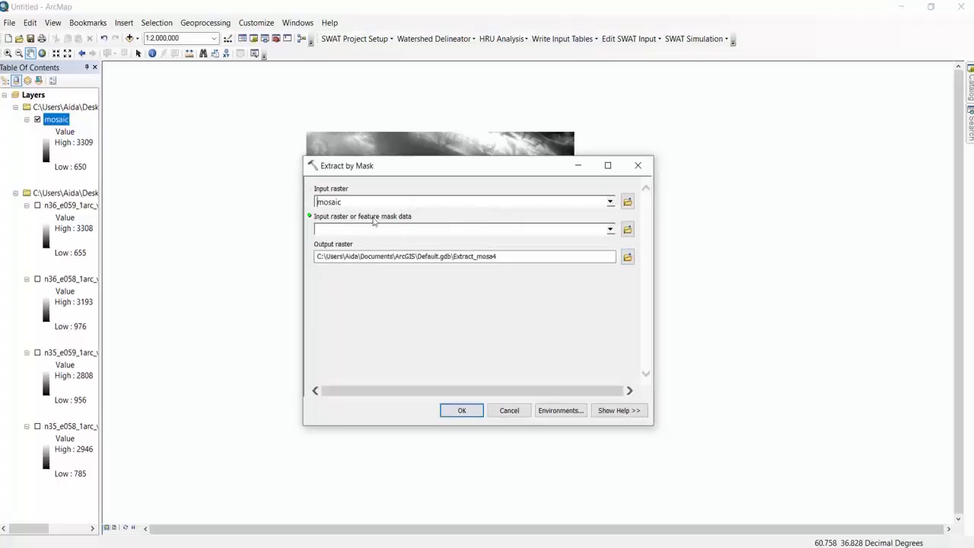
click(627, 229)
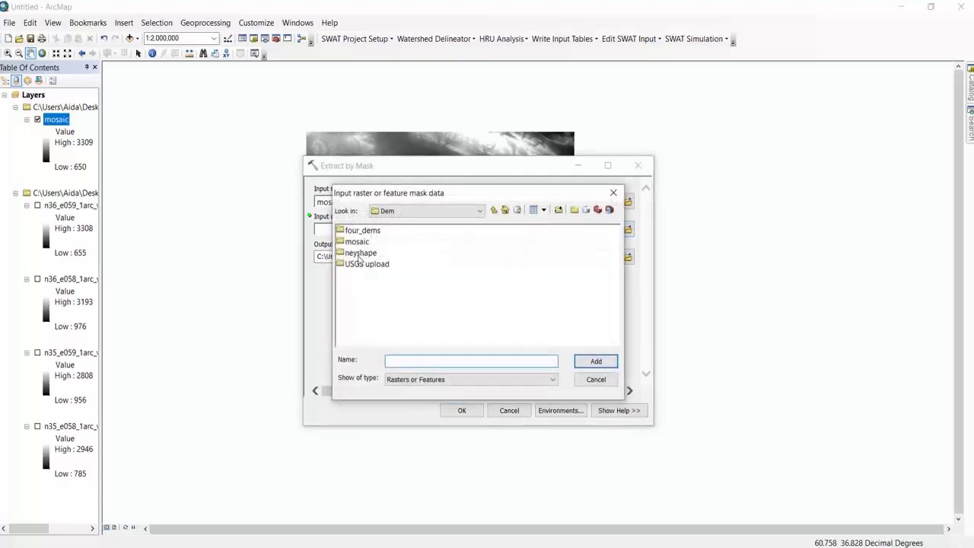
double_click(358, 256)
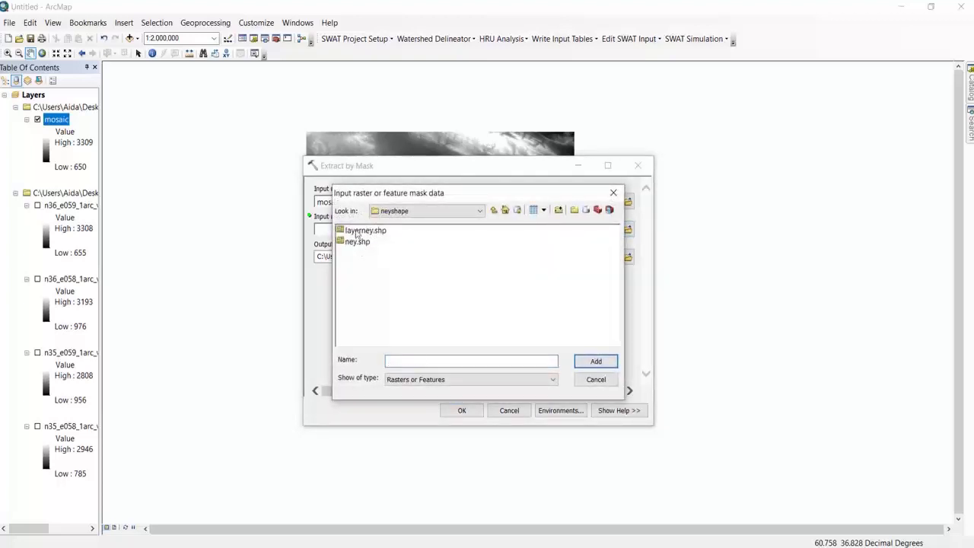
click(358, 231)
click(594, 362)
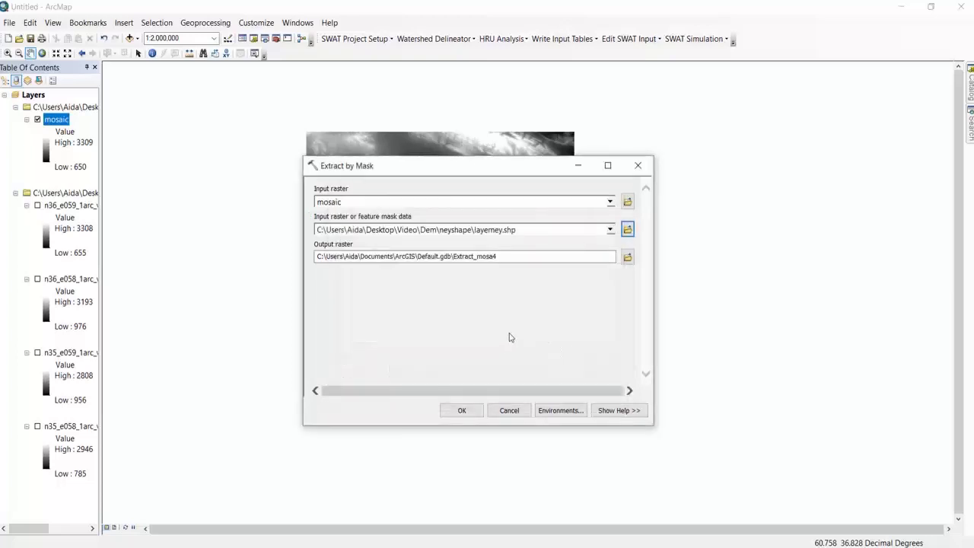
- Save the clipped output in a new 'mask' folder inside Dem and run the tool
click(627, 256)
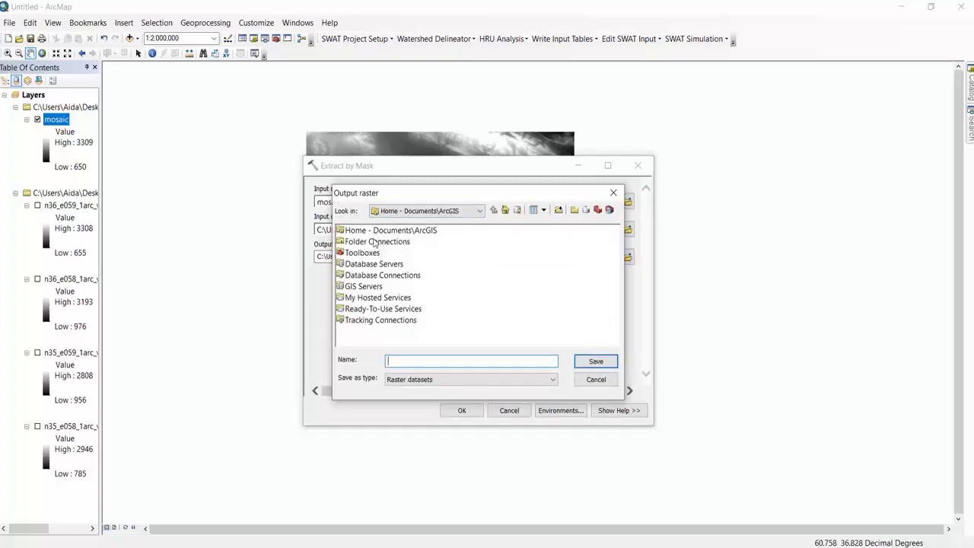
double_click(374, 242)
double_click(361, 232)
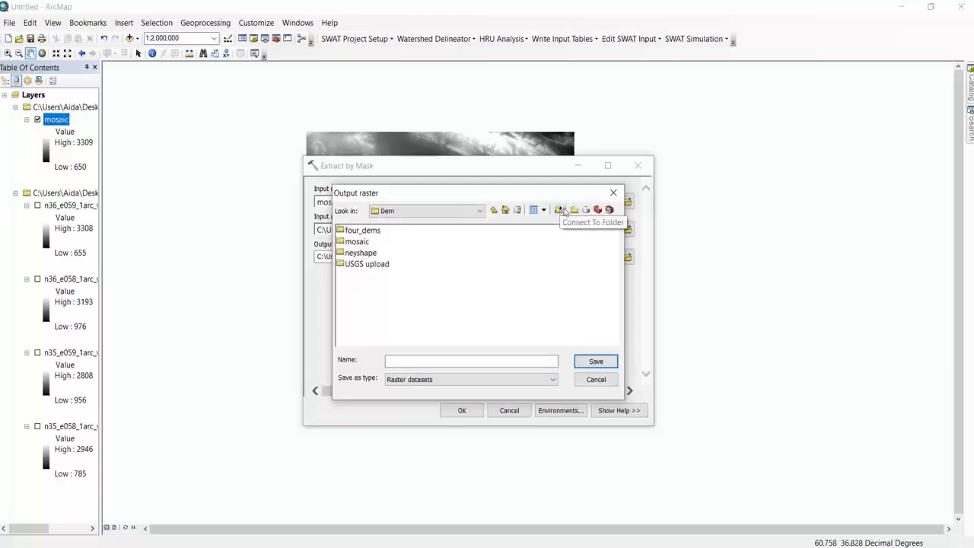
click(574, 210)
text(mask)
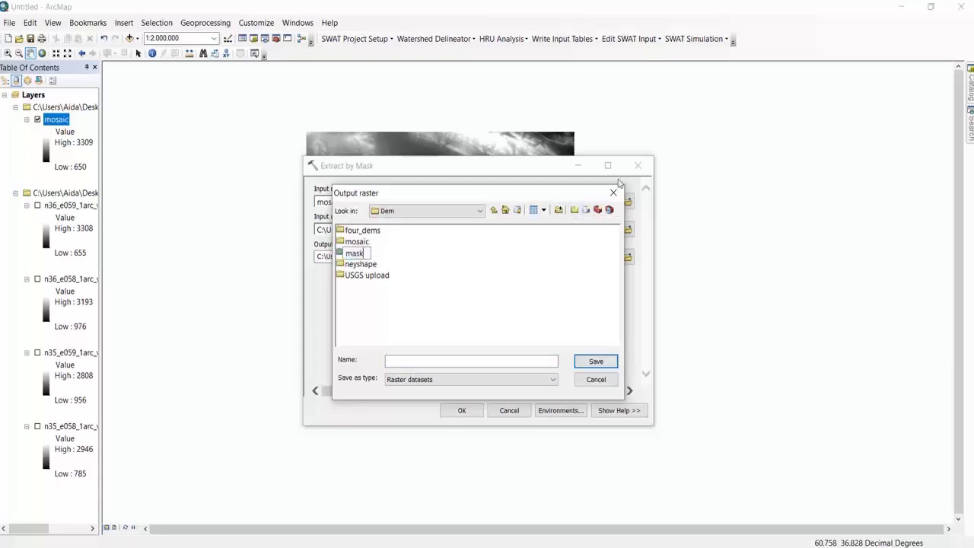
key(Return)
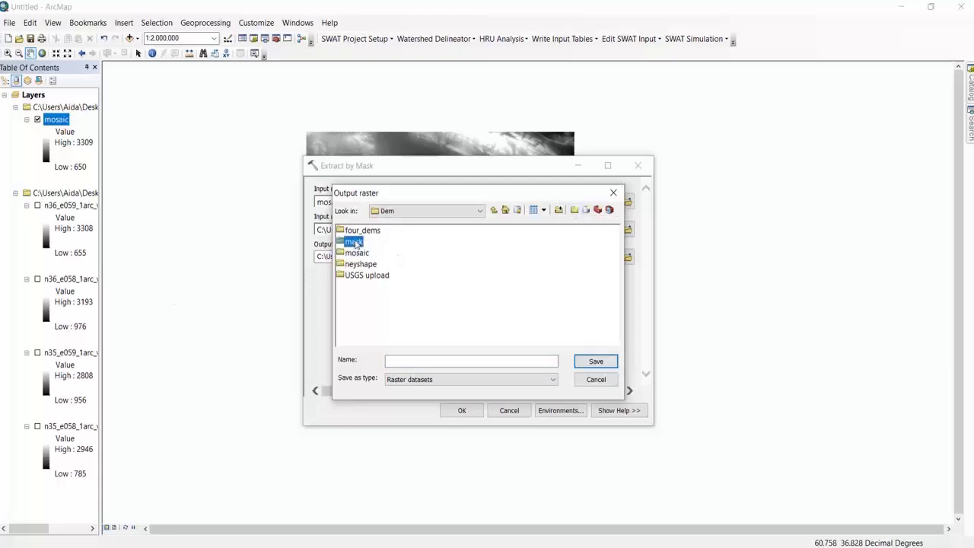
double_click(354, 243)
click(596, 362)
click(465, 411)
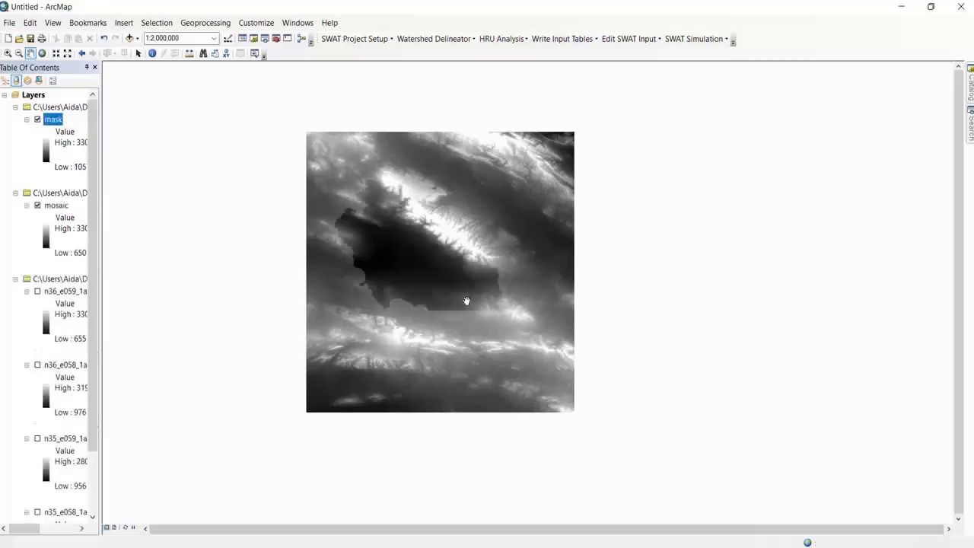
- Hide the mosaic layer, then zoom and pan to frame the clipped mask DEM
click(37, 205)
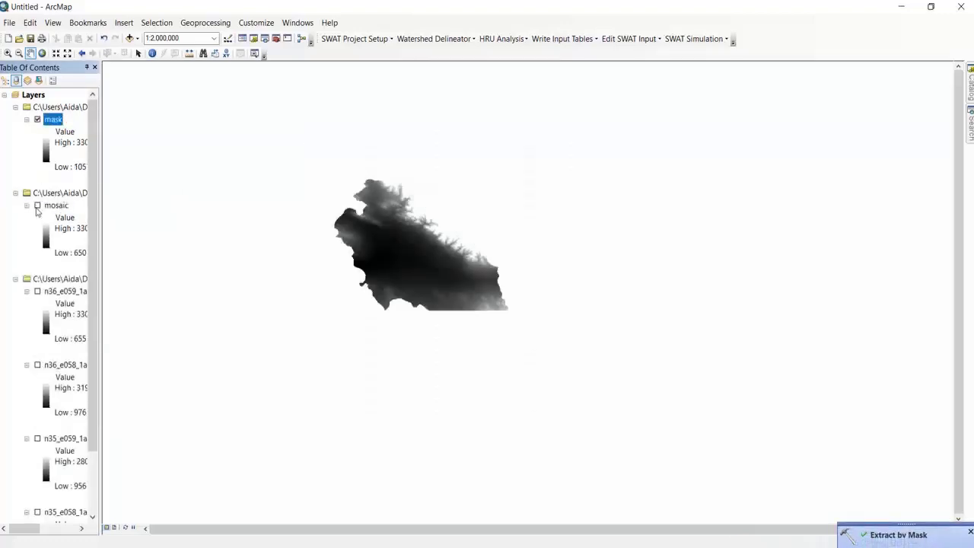
scroll(458, 235, down, 2)
scroll(458, 235, down, 3)
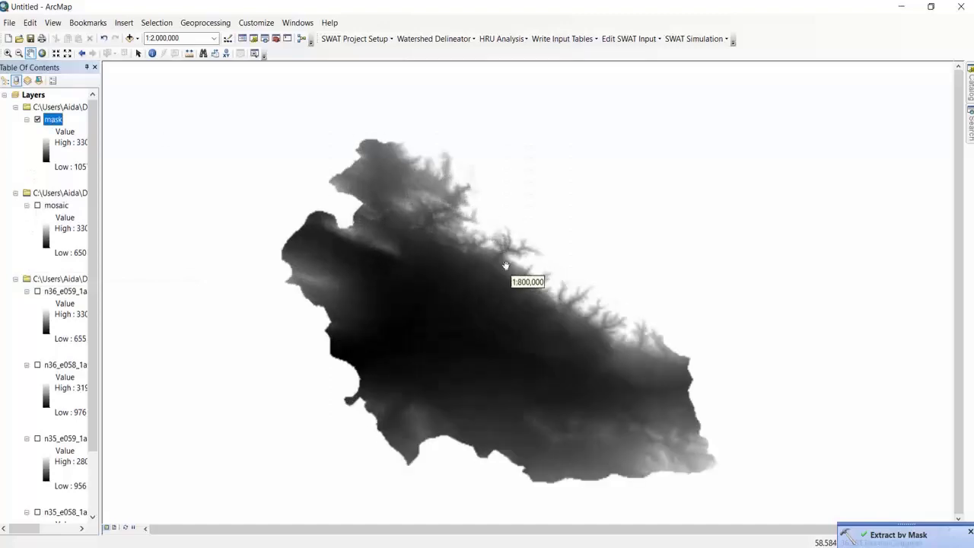
drag(510, 321, 491, 365)
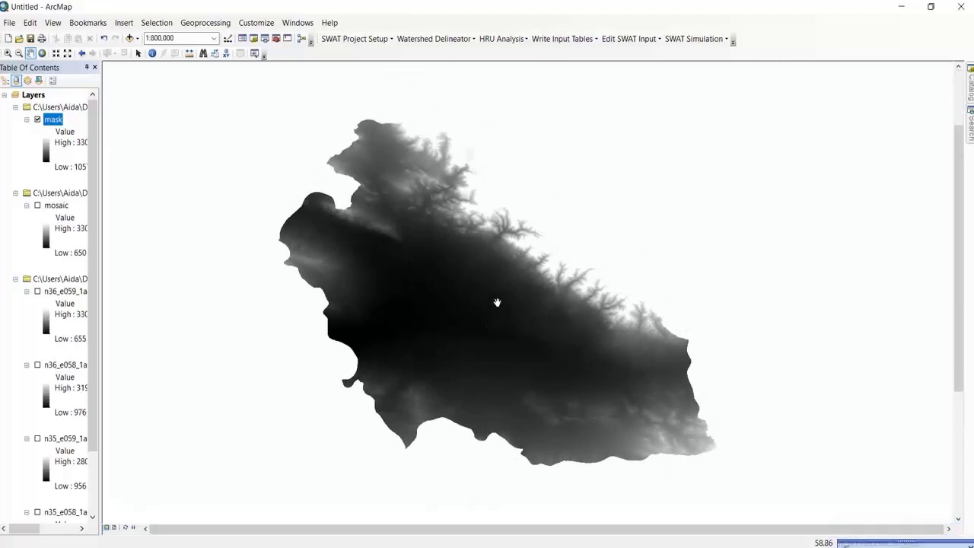
scroll(497, 303, down, 1)
scroll(517, 335, up, 1)
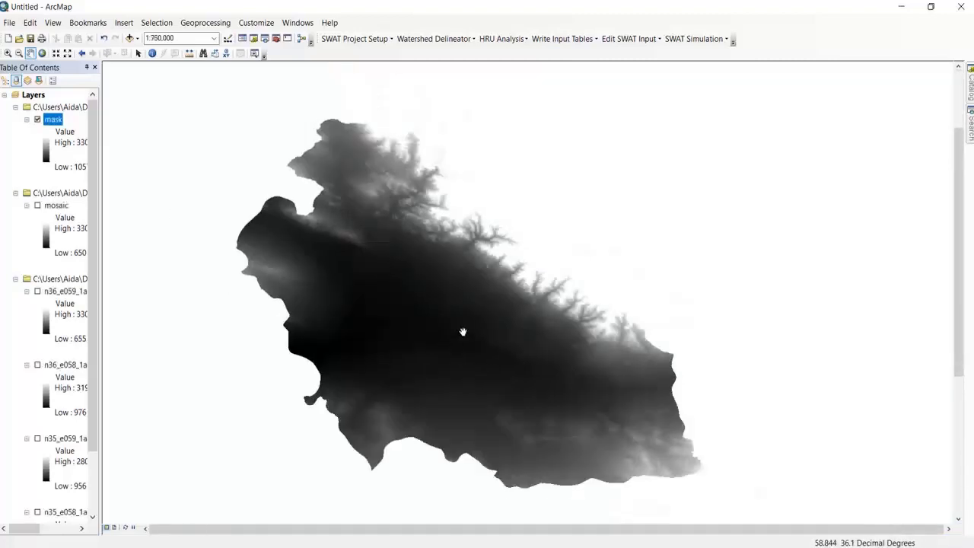
mouse_move(460, 324)
mouse_down()
mouse_move(491, 304)
mouse_move(442, 348)
mouse_move(425, 335)
mouse_move(468, 305)
mouse_up()
scroll(532, 374, up, 1)
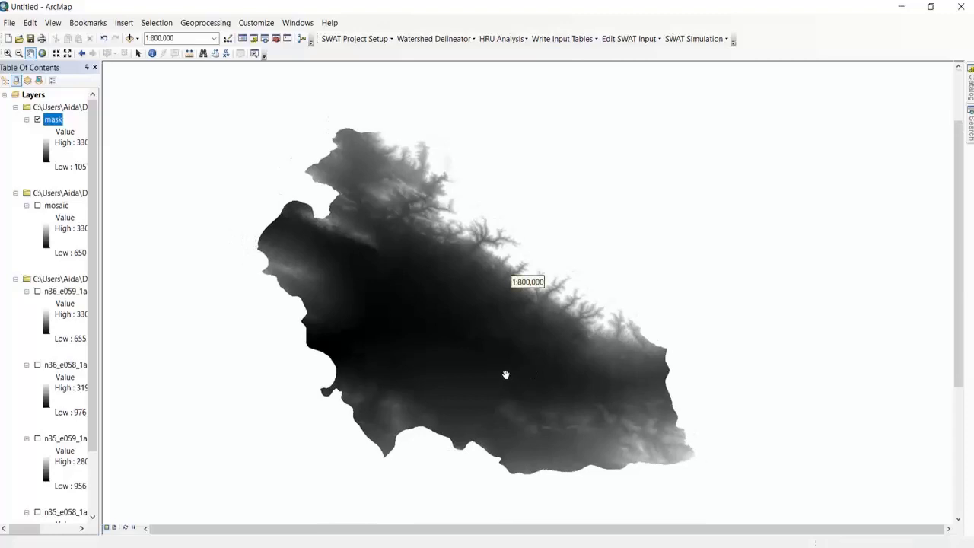